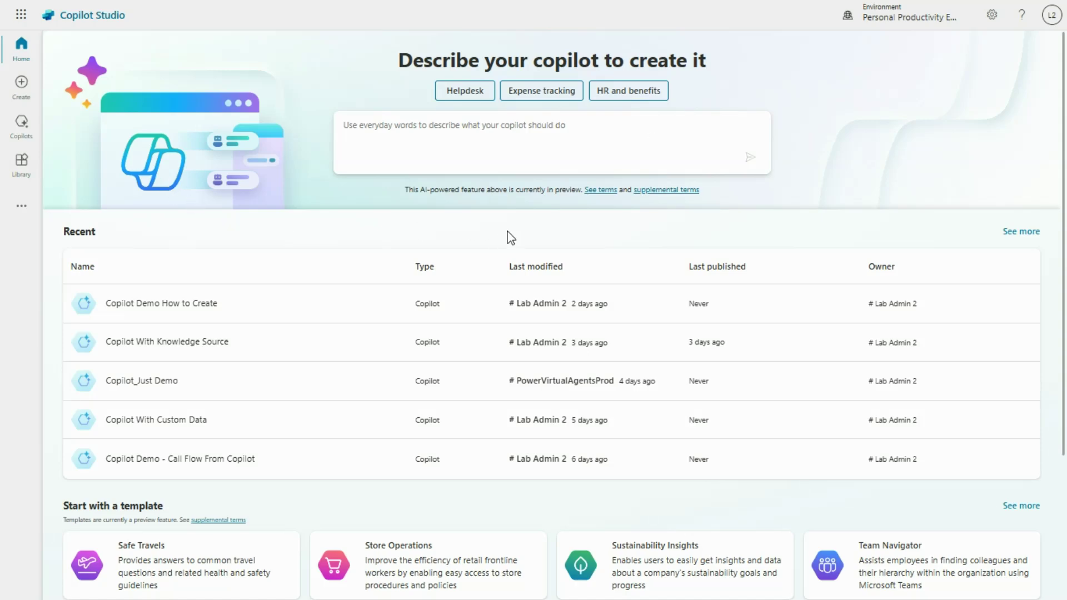
Create a new custom copilot with English as the primary language, without describing its purpose
key("ctrl+minus")
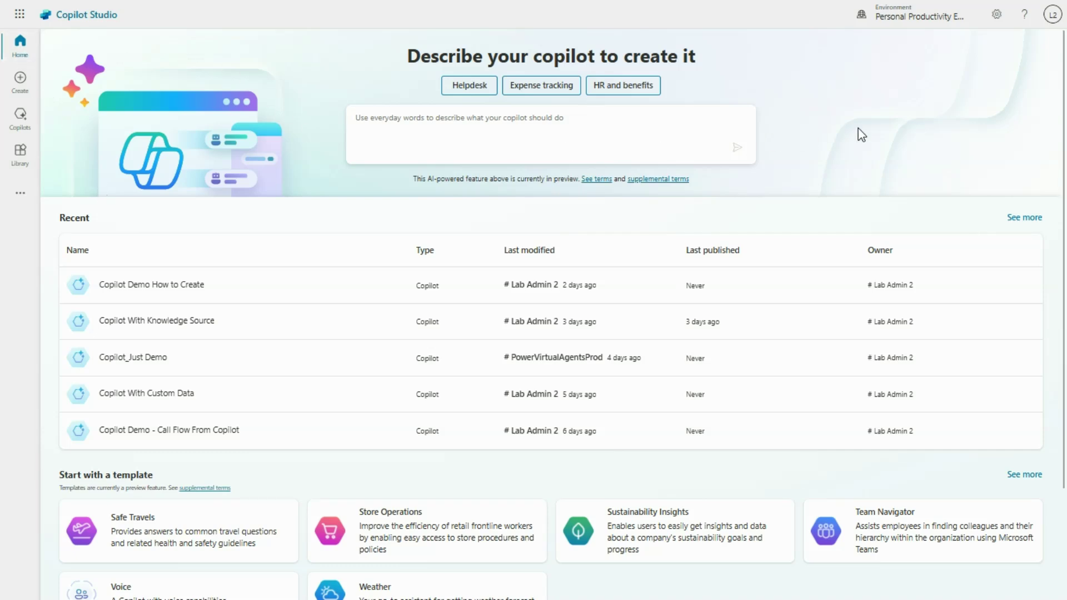
left_click(25, 88)
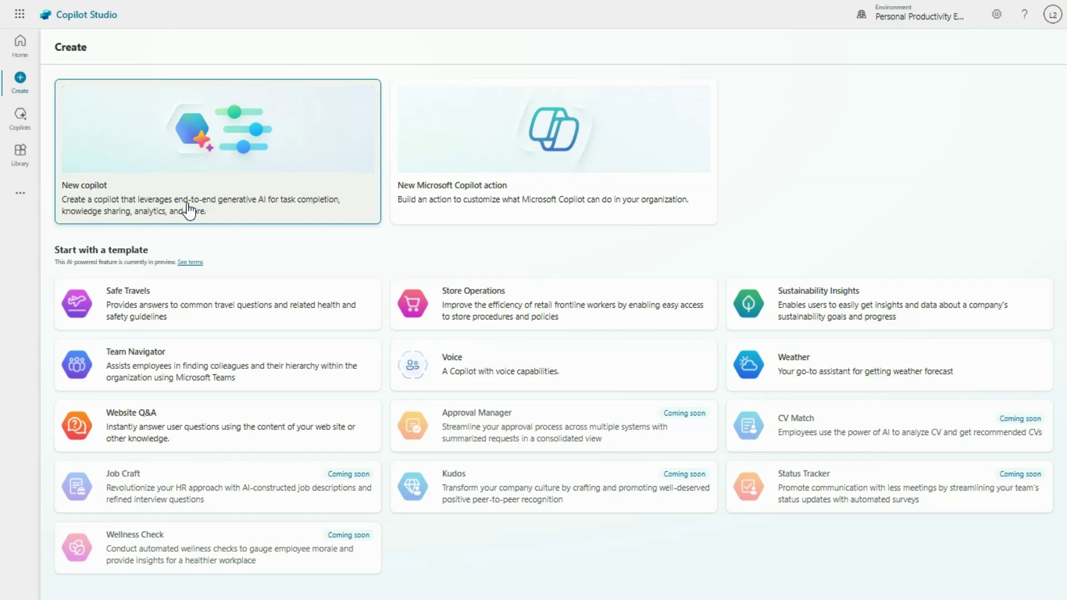
left_click(243, 167)
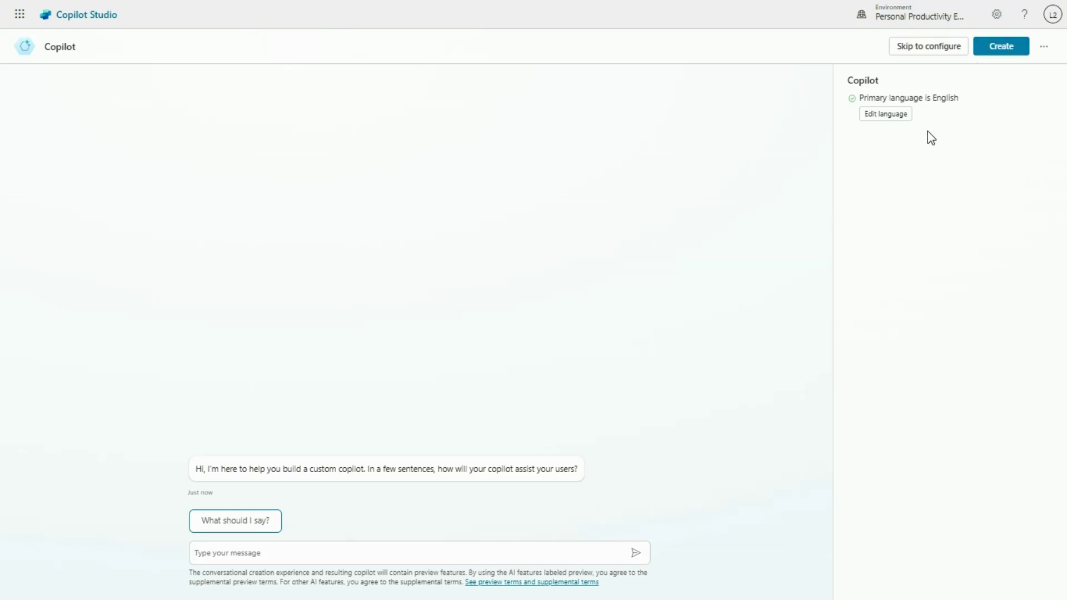
left_click(1001, 56)
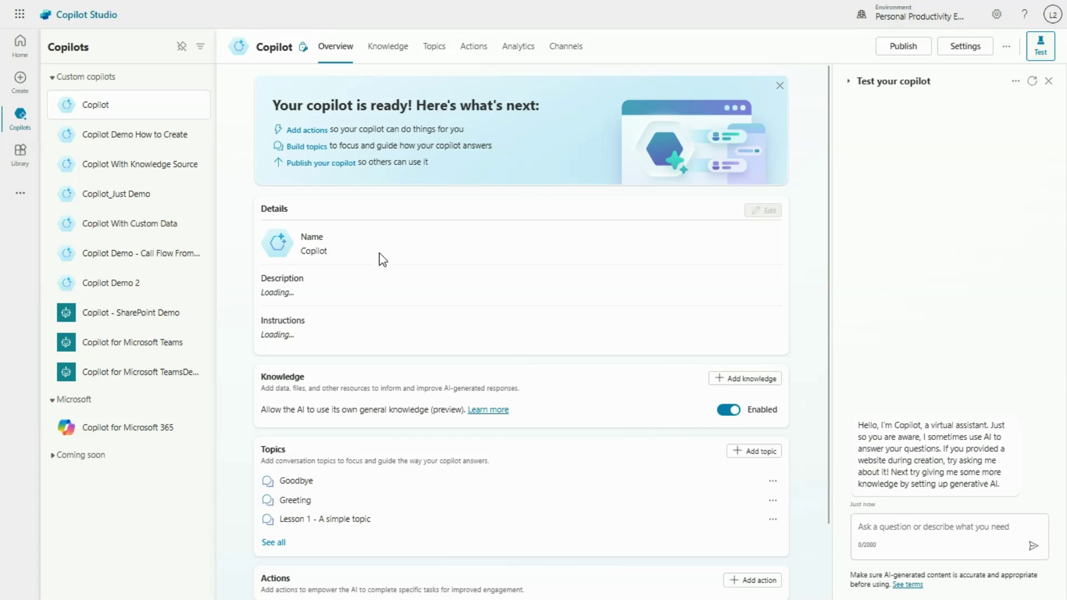
Rename the new copilot as "Copilot Demo End to End Process", save the change and return to its overview
left_click(966, 50)
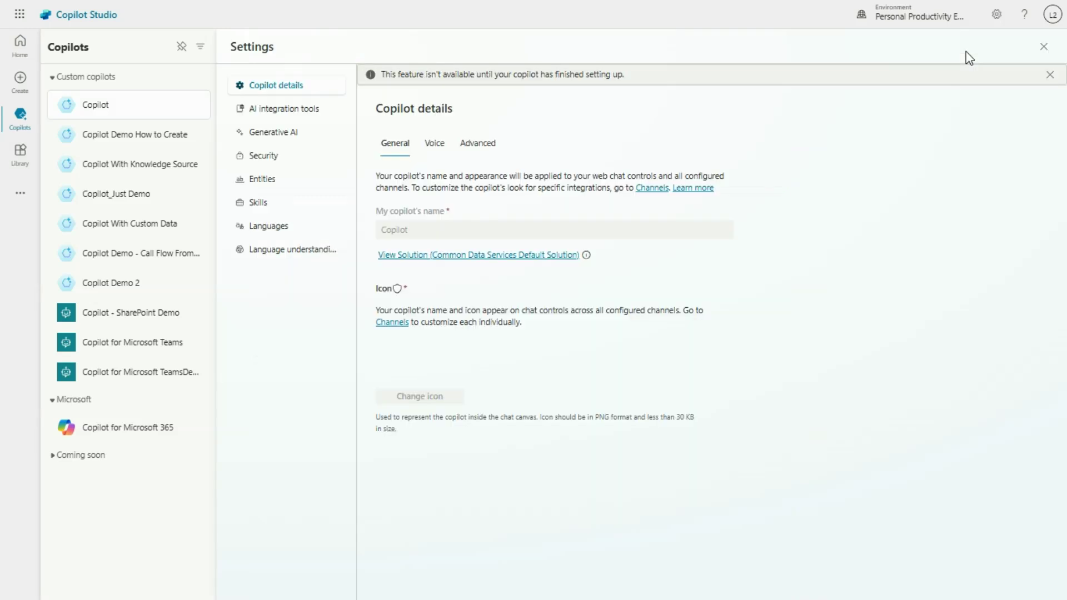
left_click(436, 251)
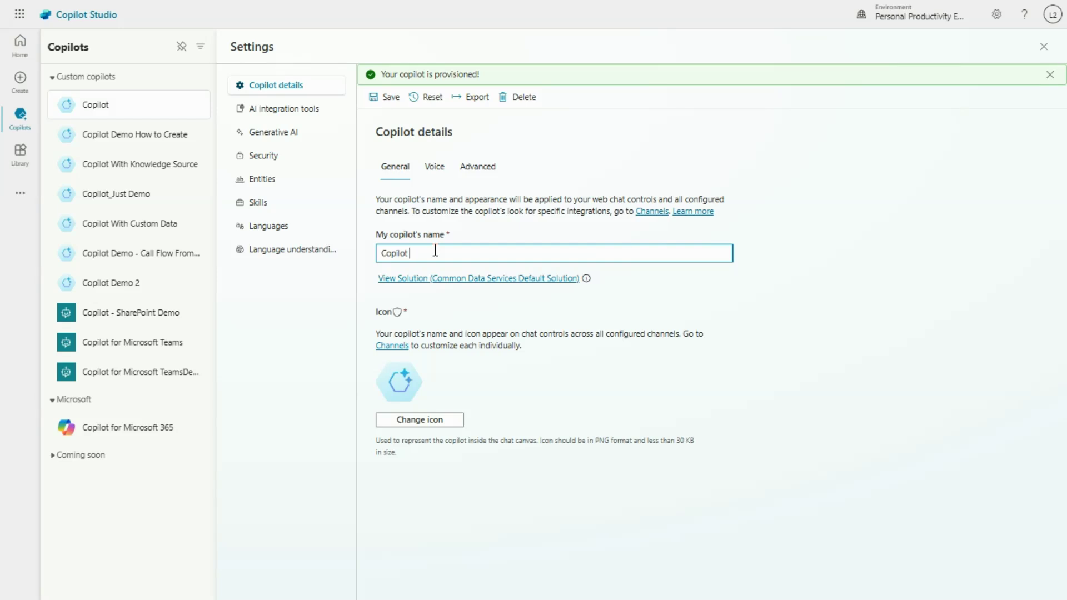
type("Demo End to End Process")
left_click(391, 98)
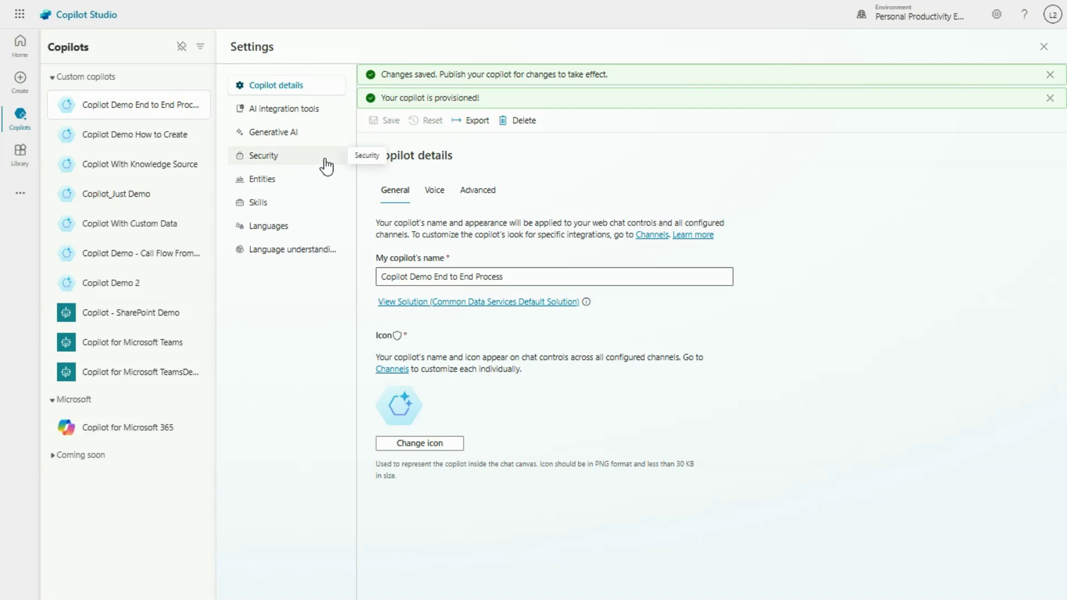
left_click(154, 110)
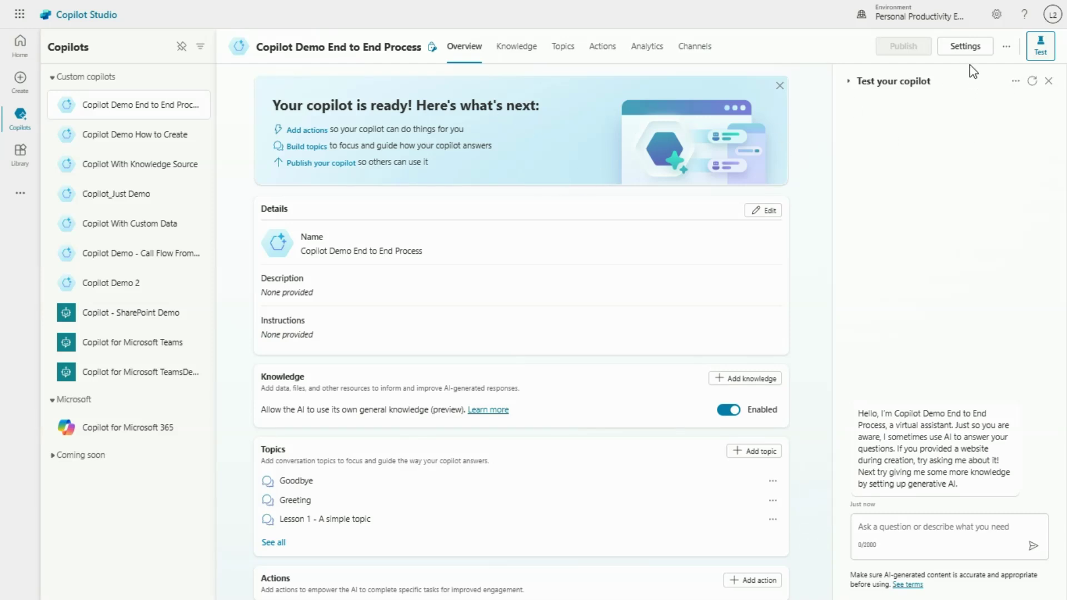
Examine the authentication options in the copilot's security settings, including manual authentication, and keep Microsoft Entra ID authentication in Teams and Power Apps
left_click(966, 49)
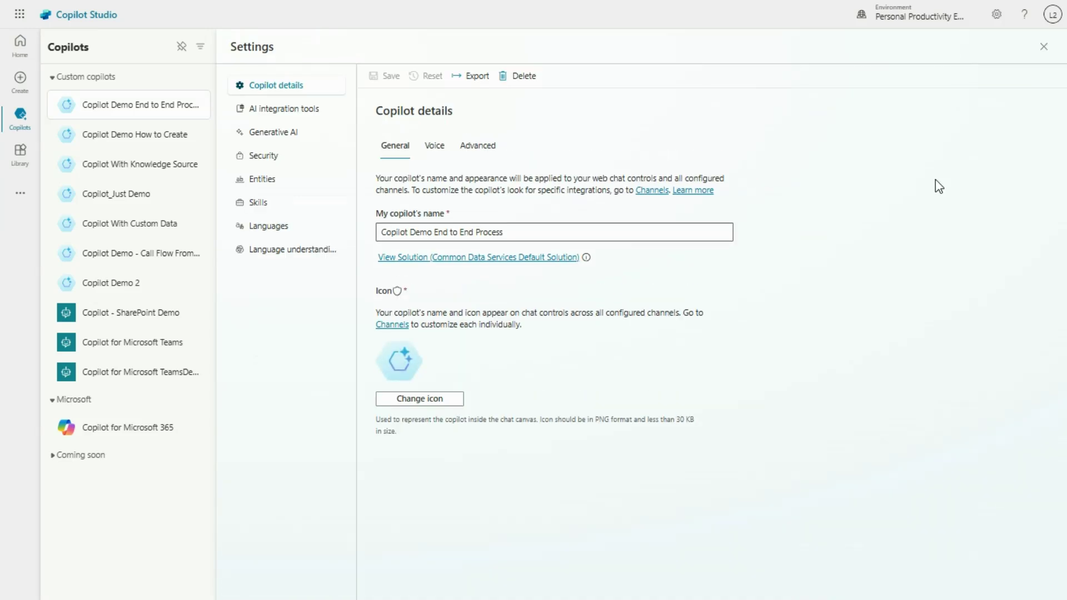
left_click(266, 162)
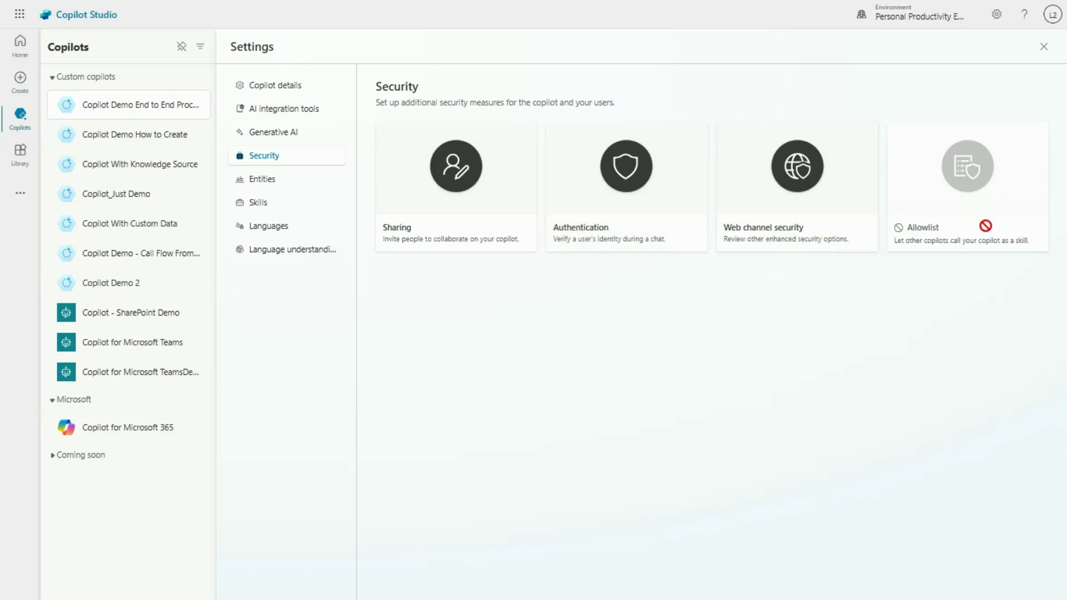
left_click(626, 174)
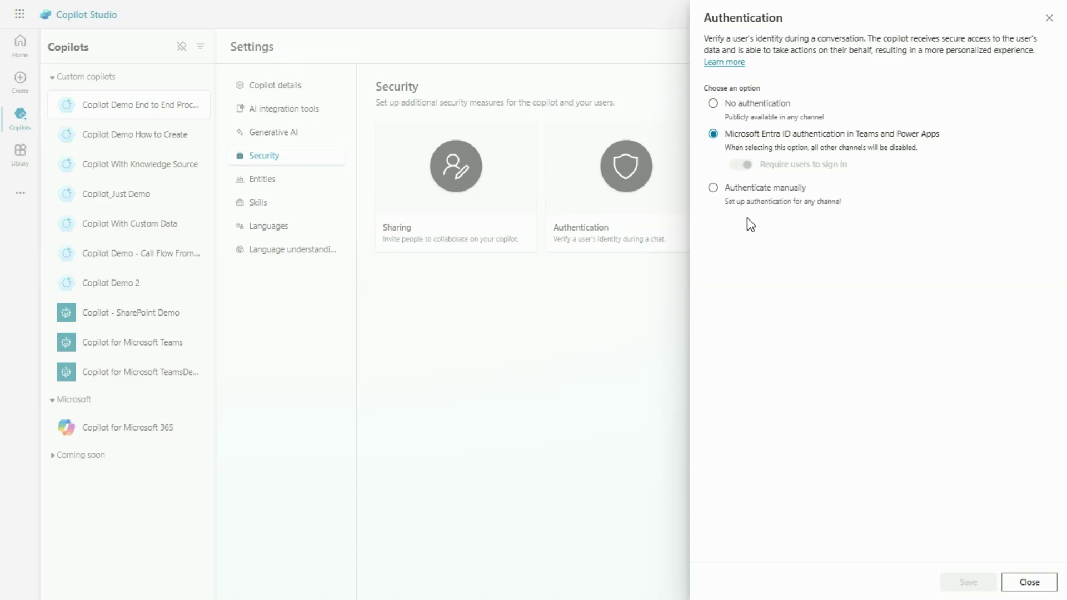
left_click(713, 188)
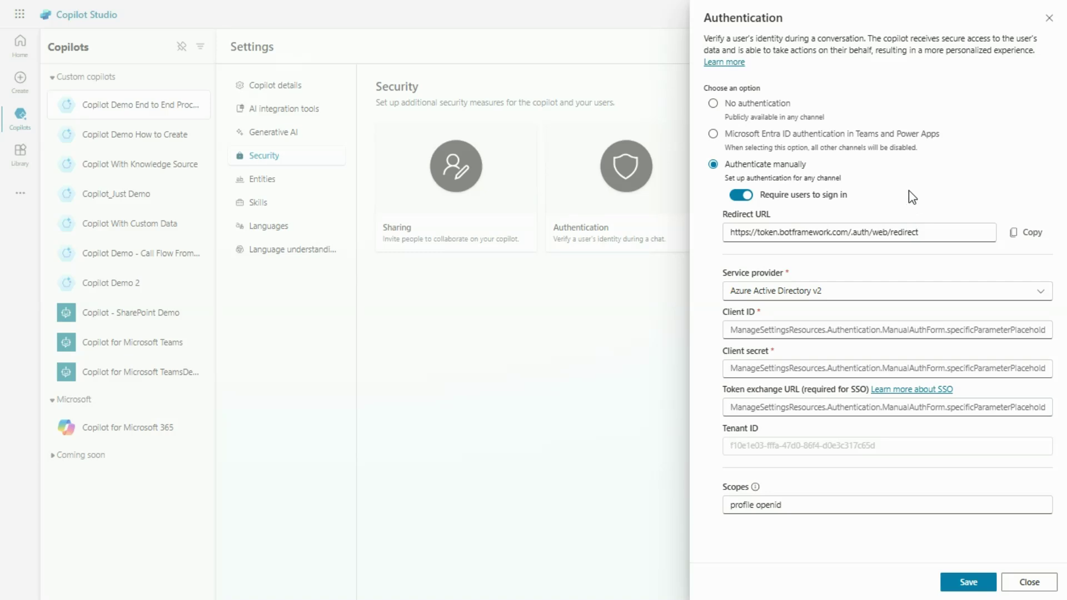
left_click(713, 134)
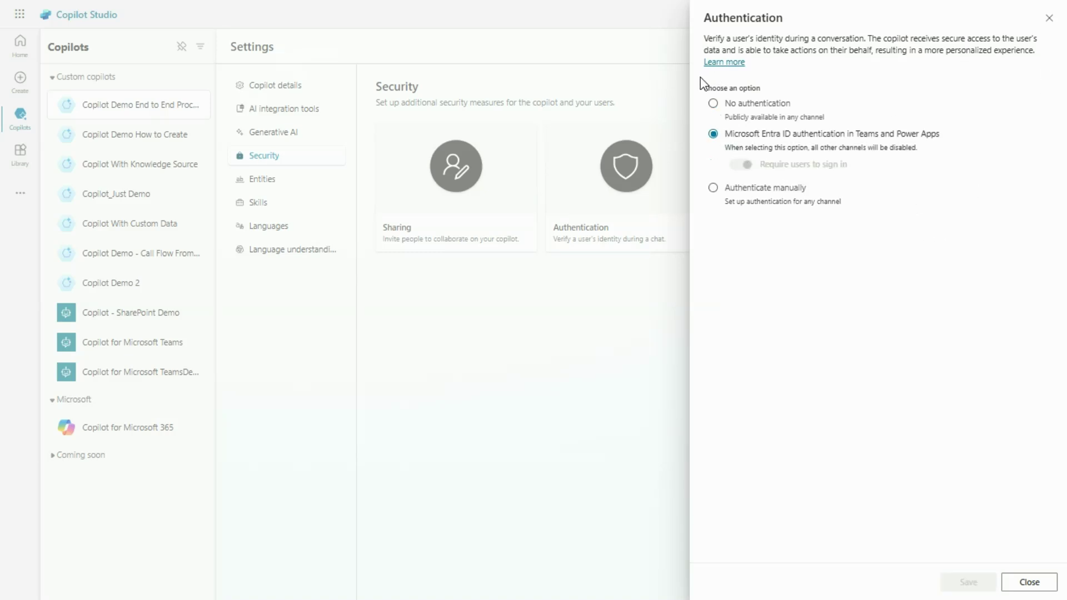
left_click_drag(1036, 50, 700, 38)
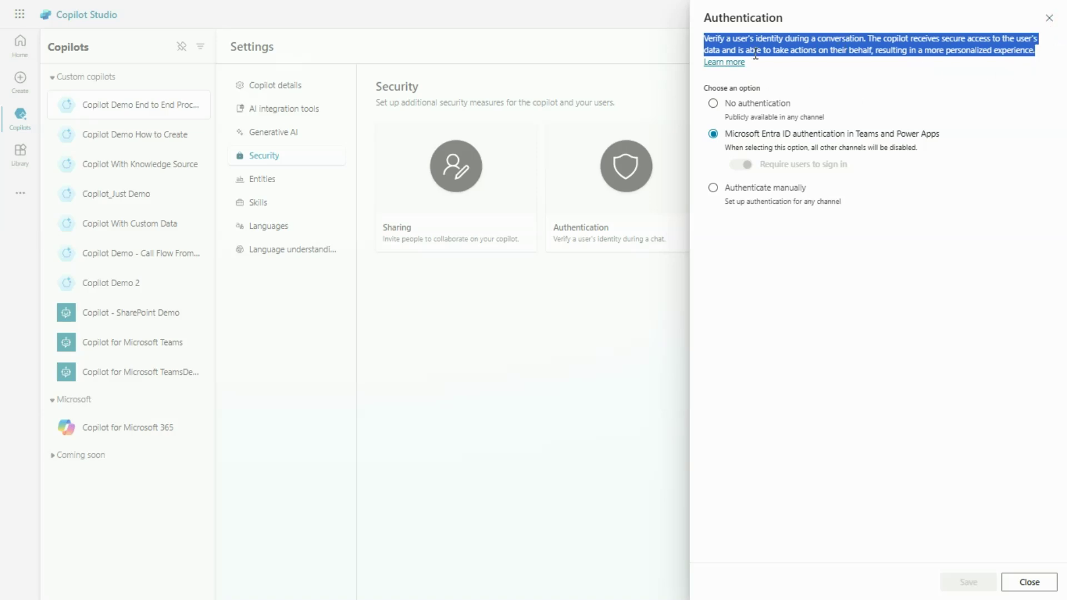
left_click(1049, 24)
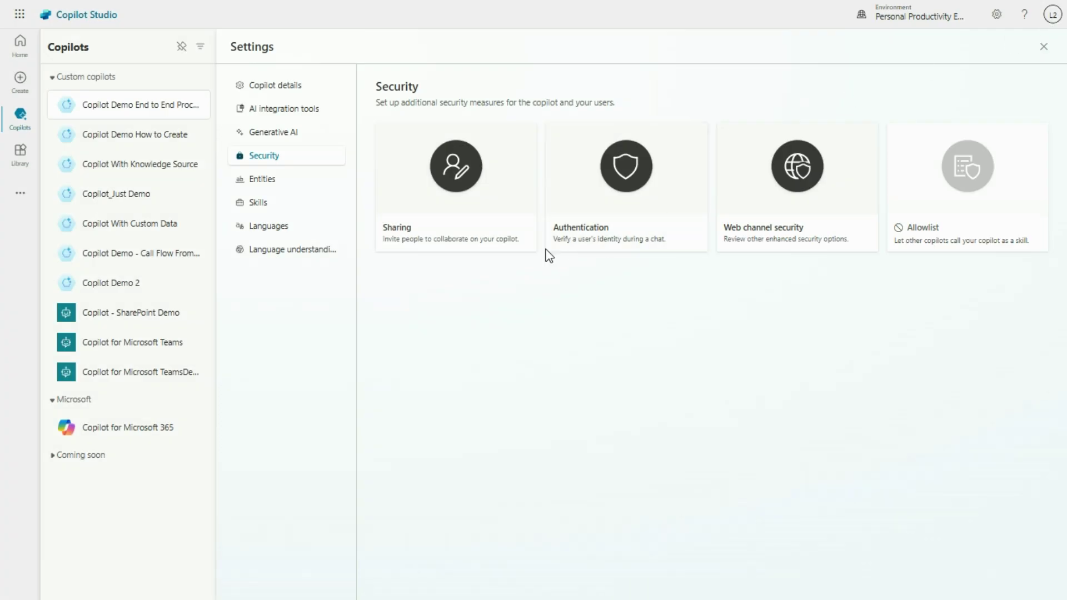
Review the copilot's general, voice and advanced details, including Application Insights and metadata
left_click(279, 87)
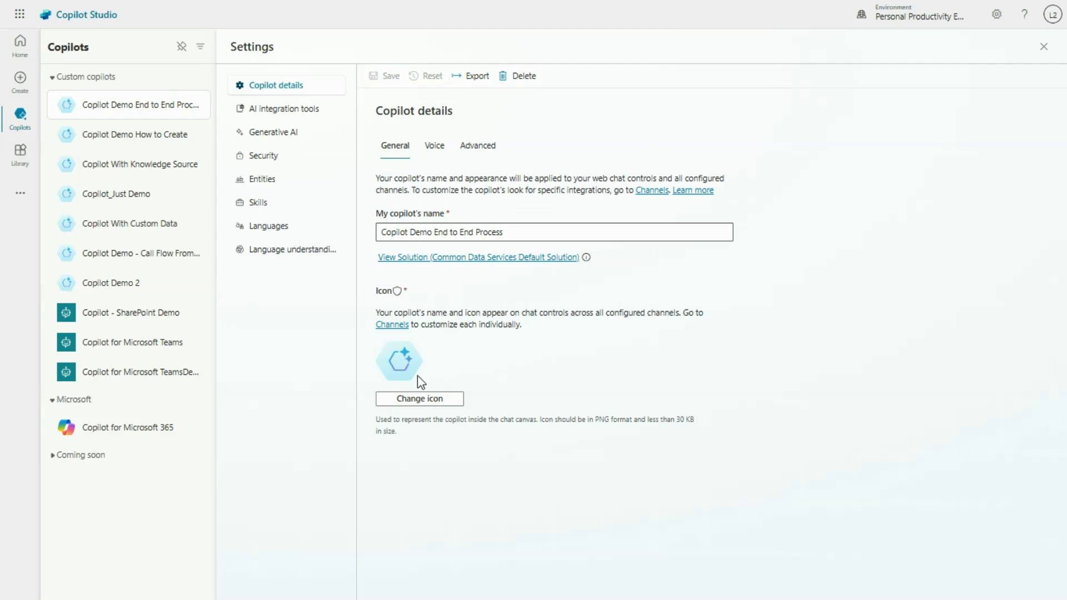
left_click(435, 156)
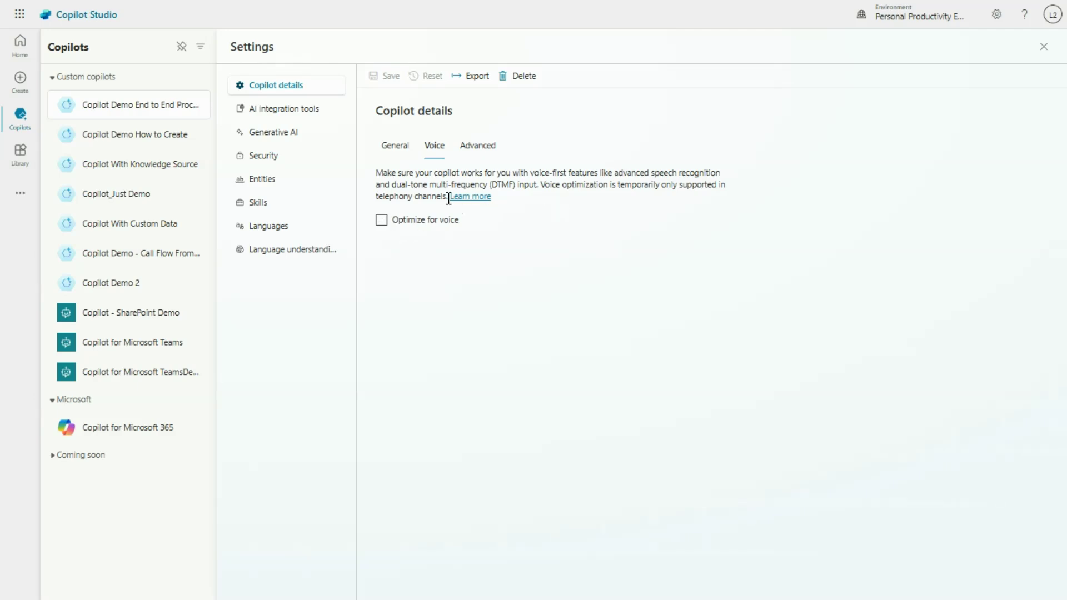
left_click_drag(376, 172, 397, 185)
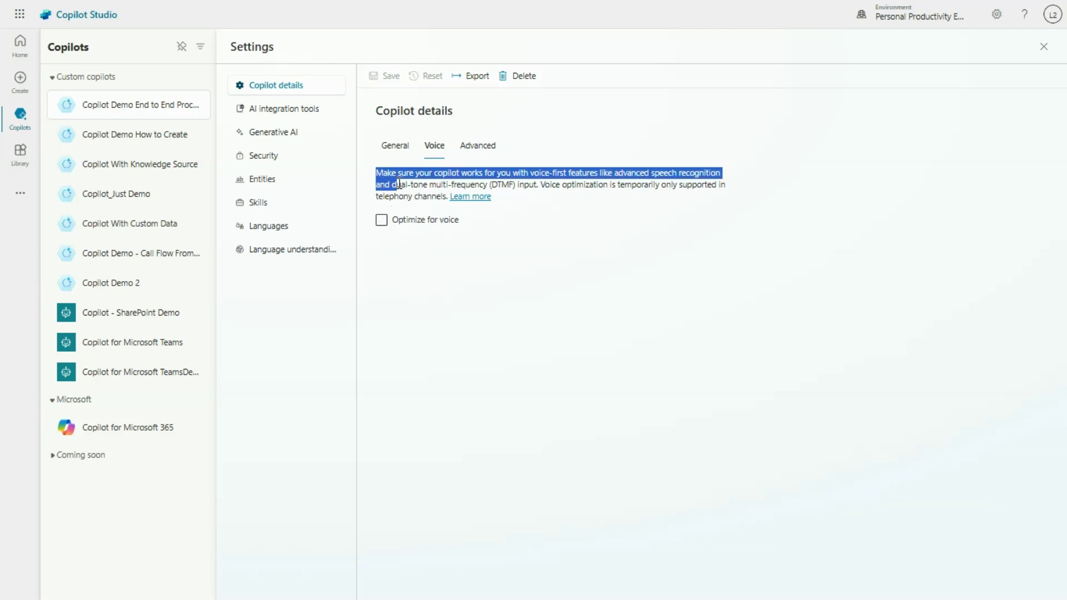
left_click(710, 131)
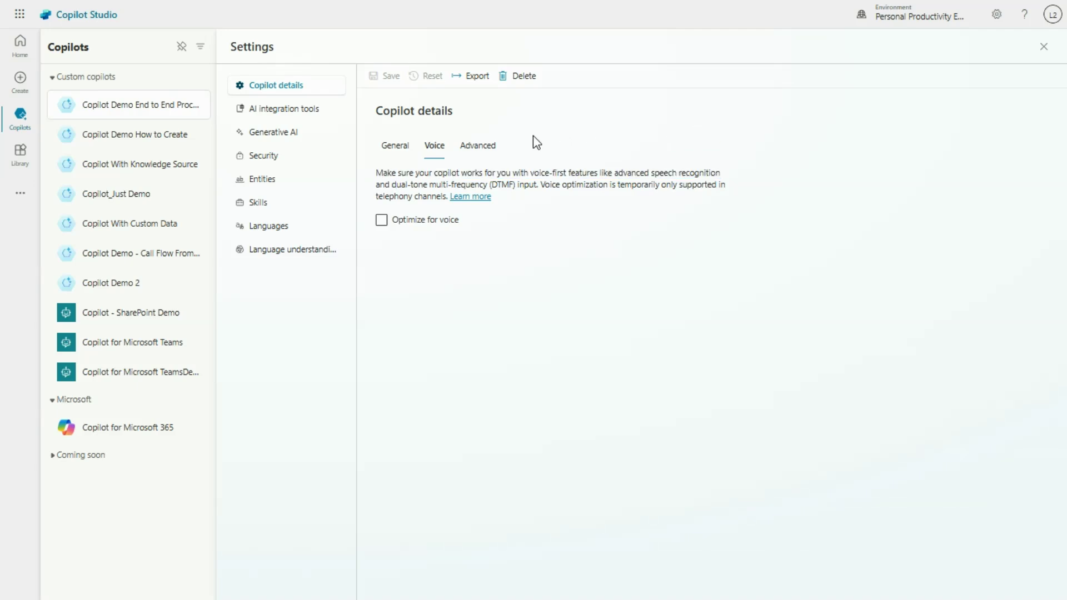
left_click(493, 147)
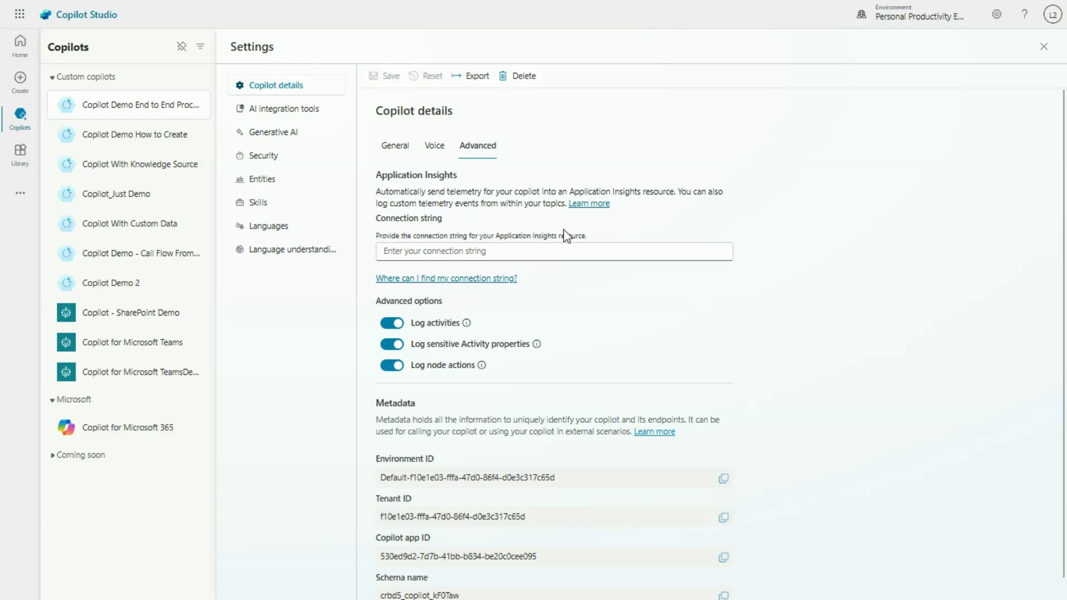
scroll(929, 376, "down", 1)
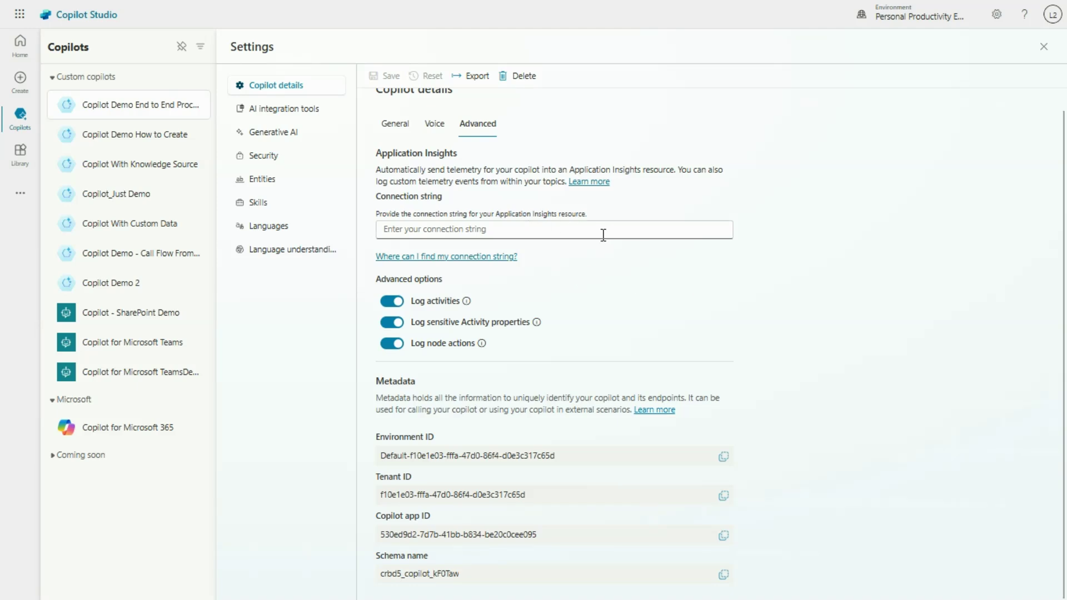
left_click(395, 124)
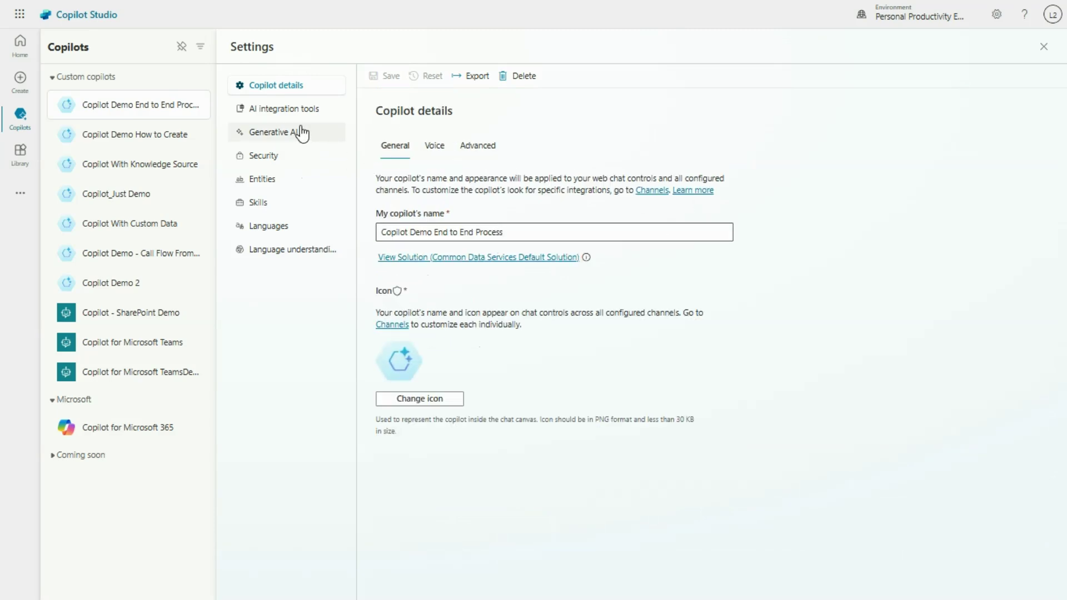
Set the copilot's response mode to Generative (preview) in the generative AI settings and save the change
left_click(299, 117)
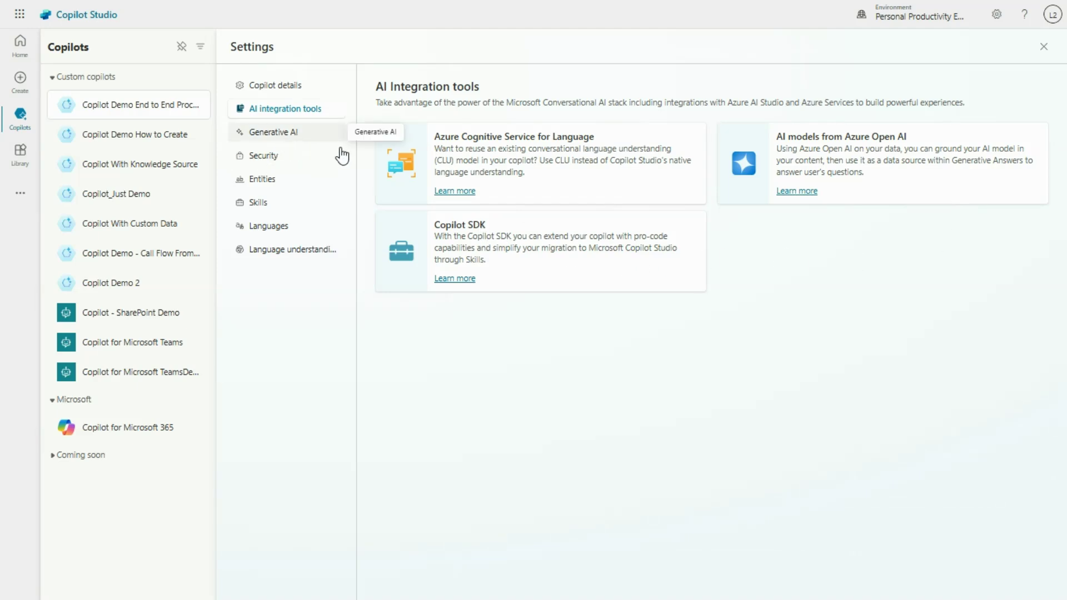
left_click(284, 135)
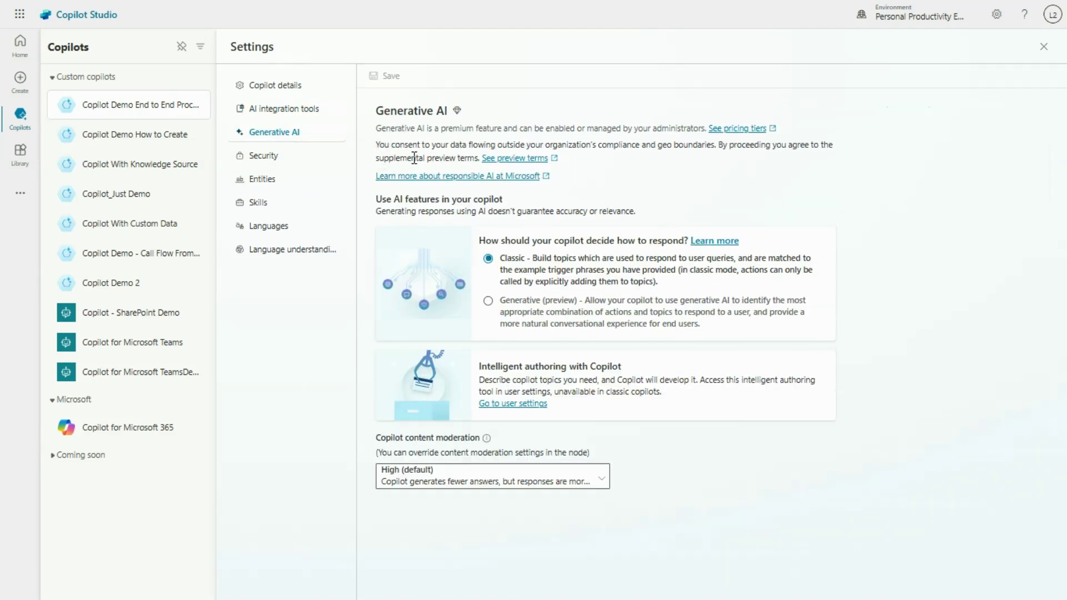
left_click_drag(379, 129, 479, 158)
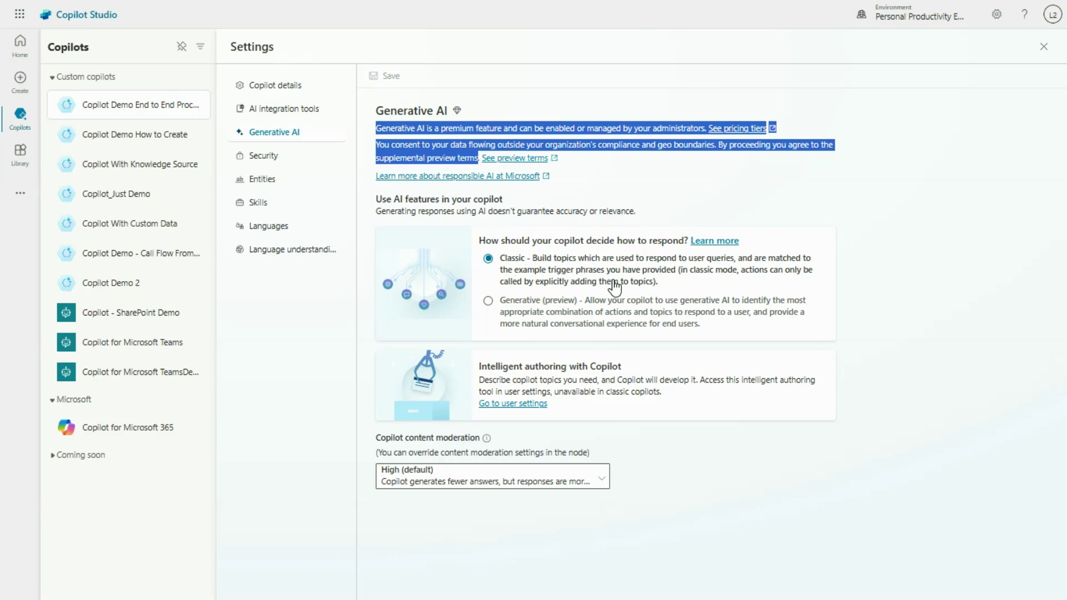
left_click(488, 300)
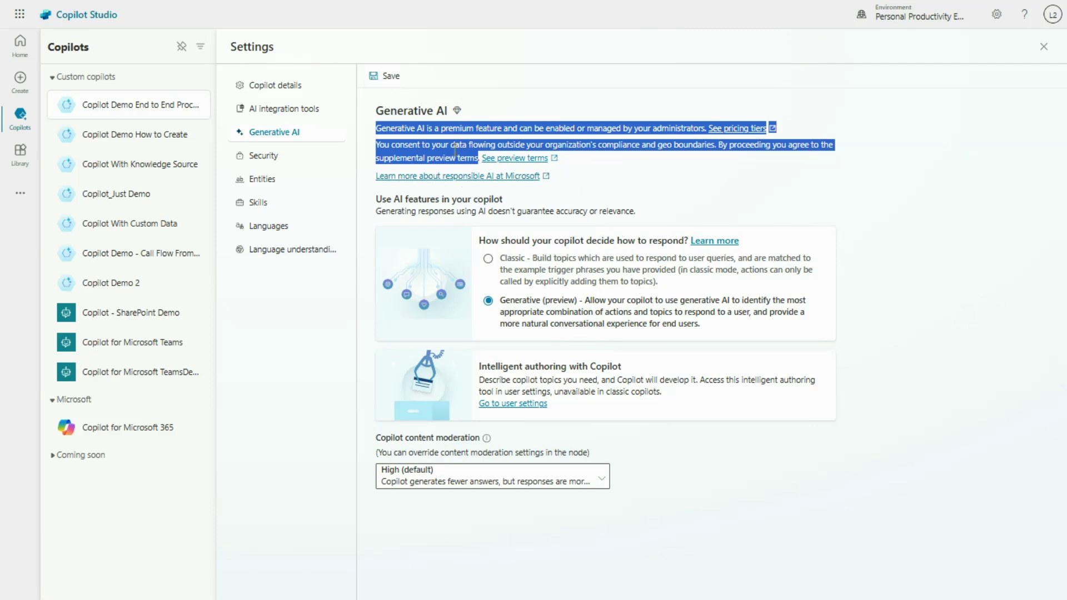
left_click_drag(723, 327, 496, 305)
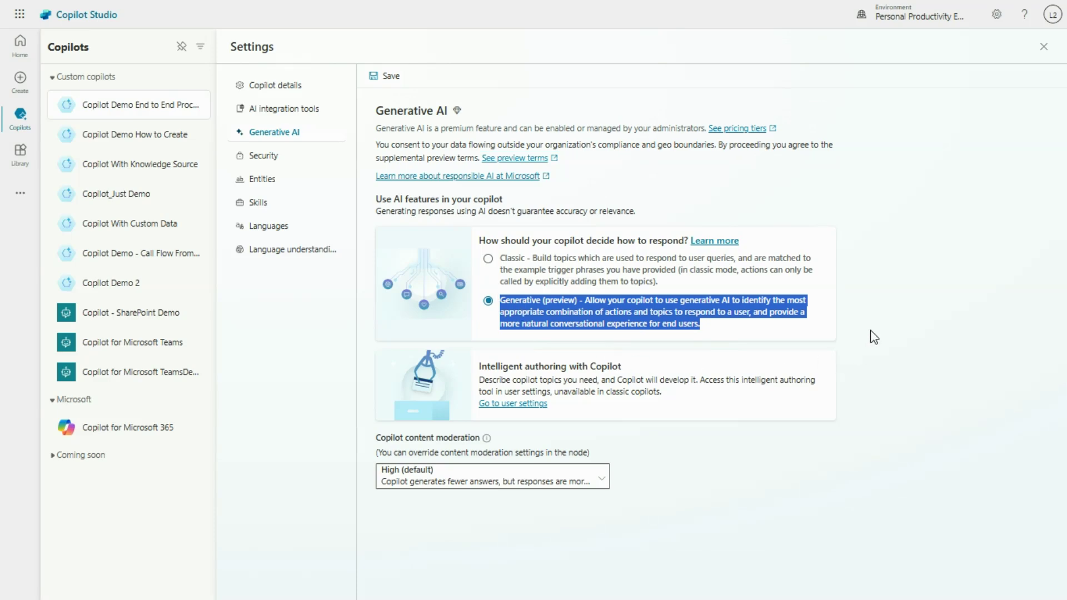
left_click(388, 75)
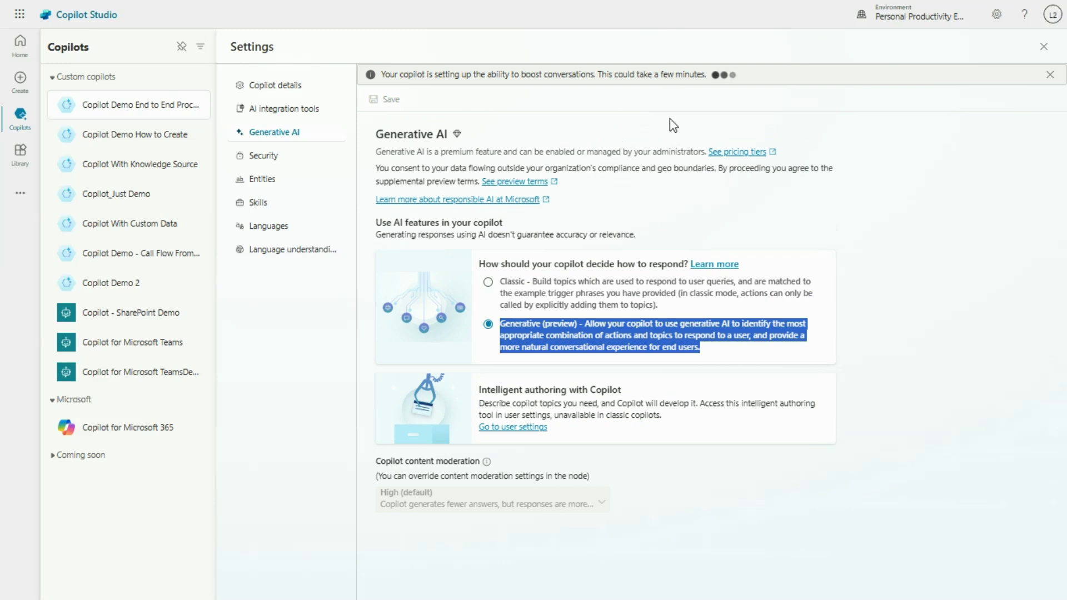
left_click_drag(739, 75, 385, 81)
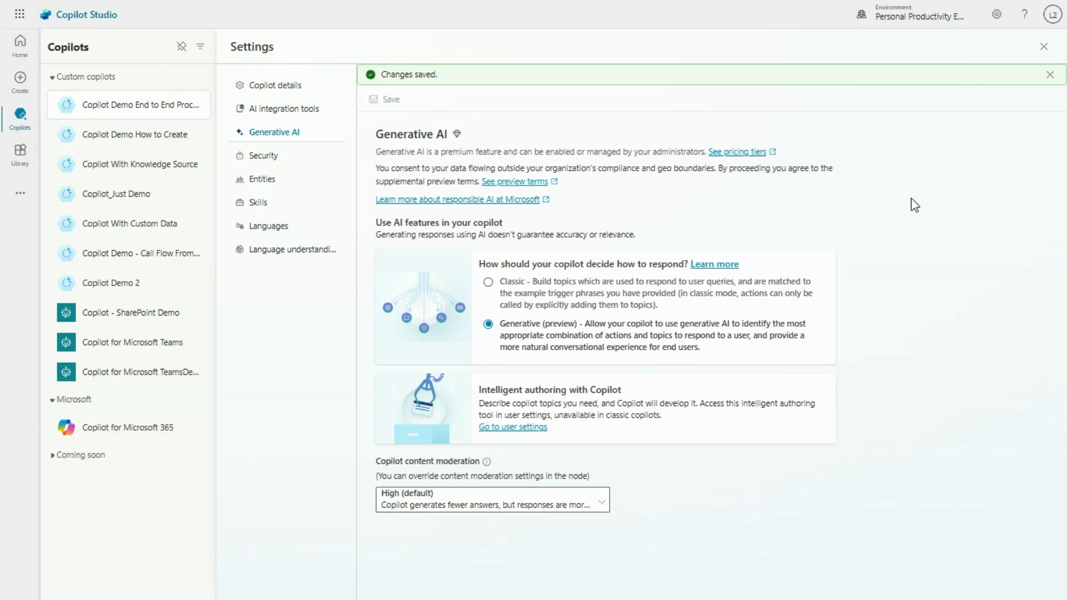
Review the copilot's security, entities, skills and languages settings, and open the selection of additional languages
left_click(270, 162)
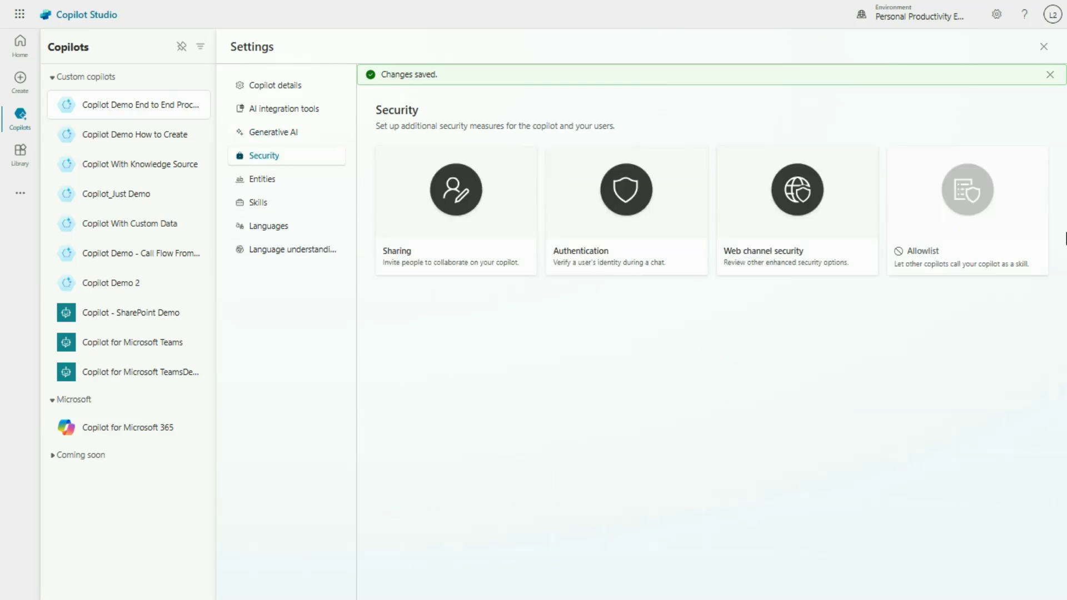
left_click(265, 186)
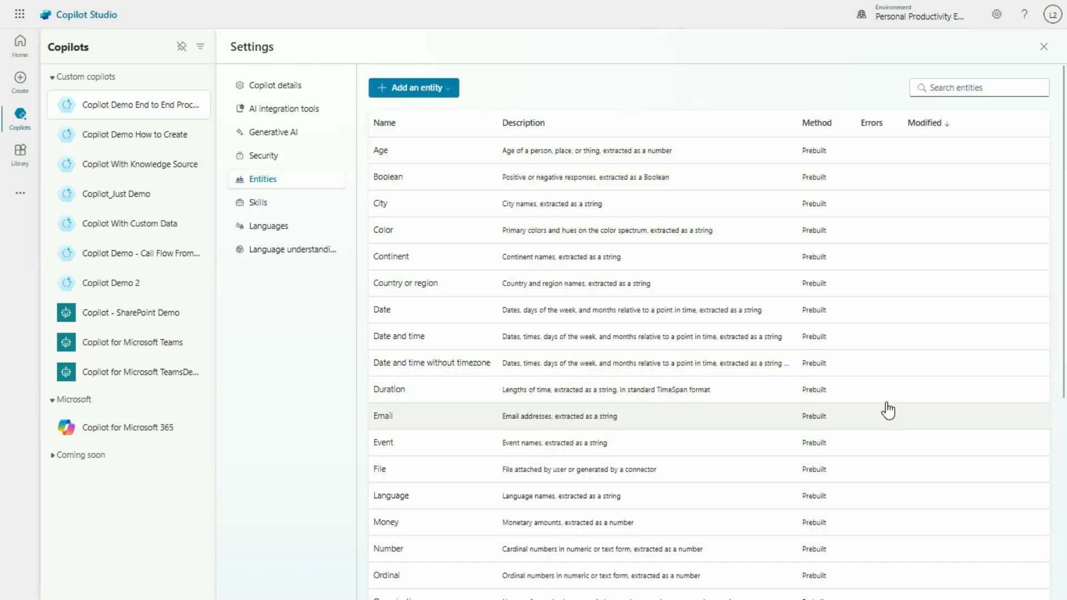
left_click(269, 203)
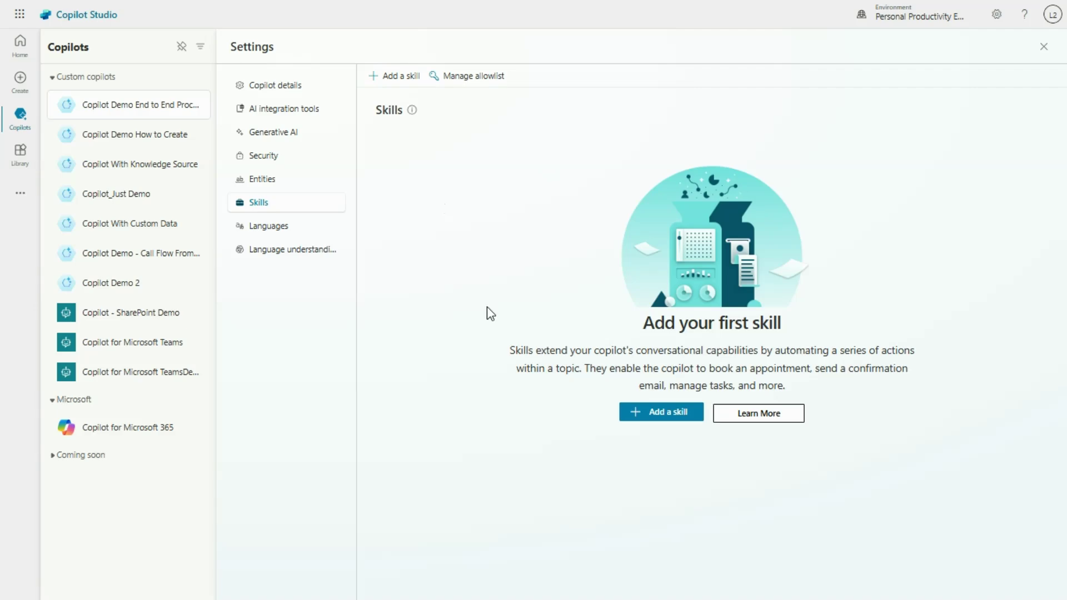
left_click_drag(510, 351, 807, 392)
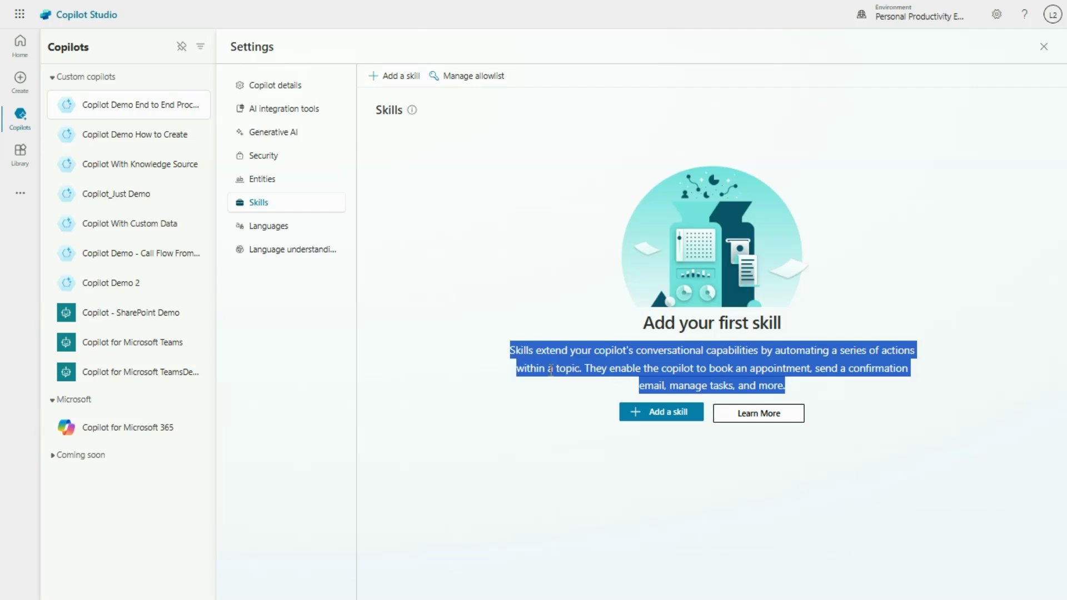
left_click(269, 232)
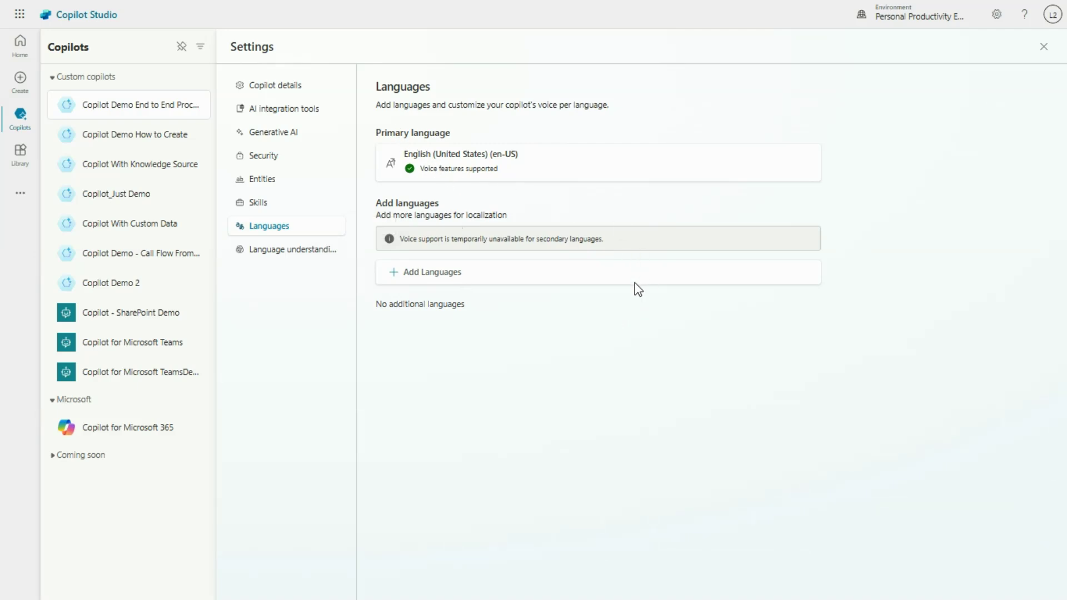
left_click(443, 276)
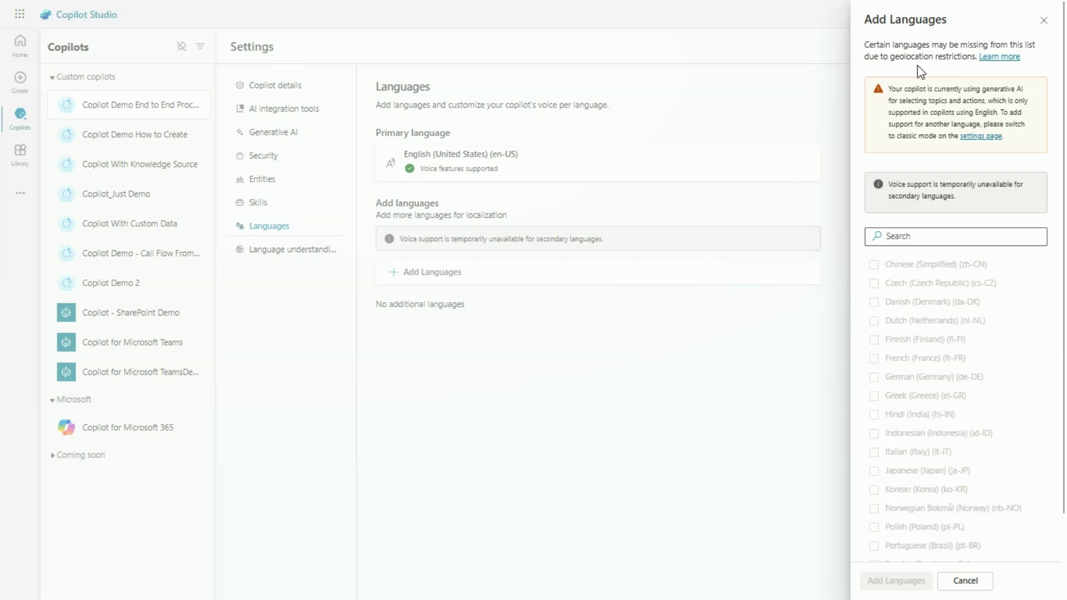
Close the additional languages selection, review the language understanding settings, and return to the Copilot Demo End to End Process copilot
left_click(1044, 21)
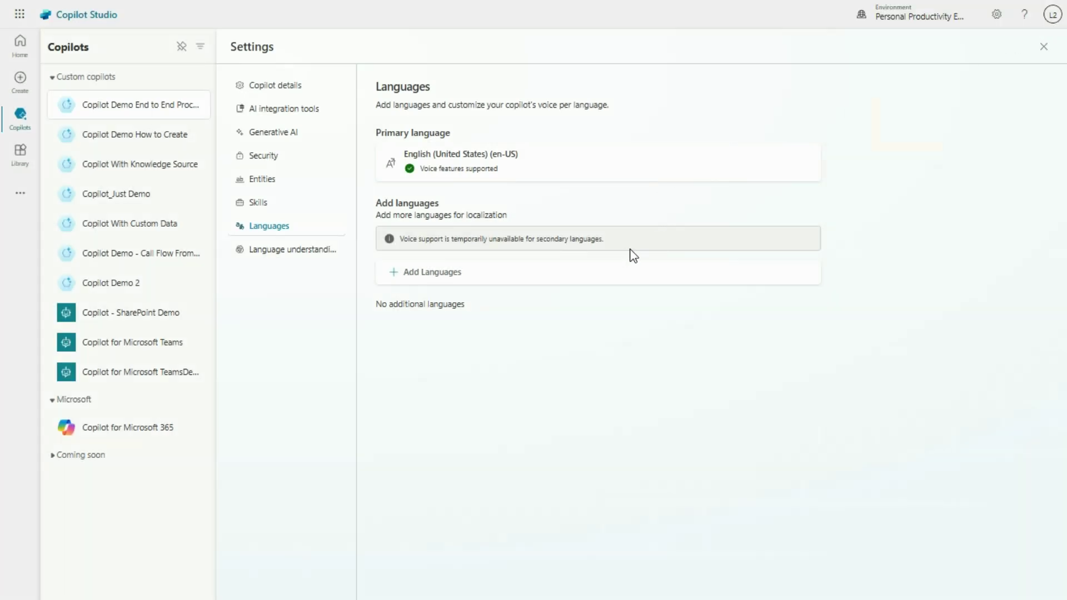
left_click(307, 255)
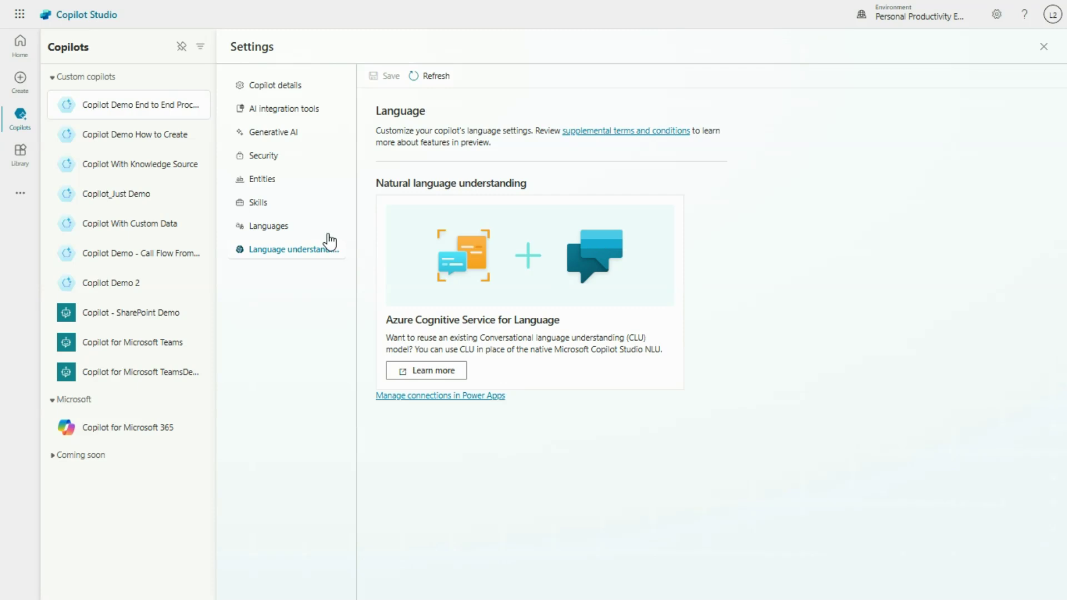
left_click(154, 111)
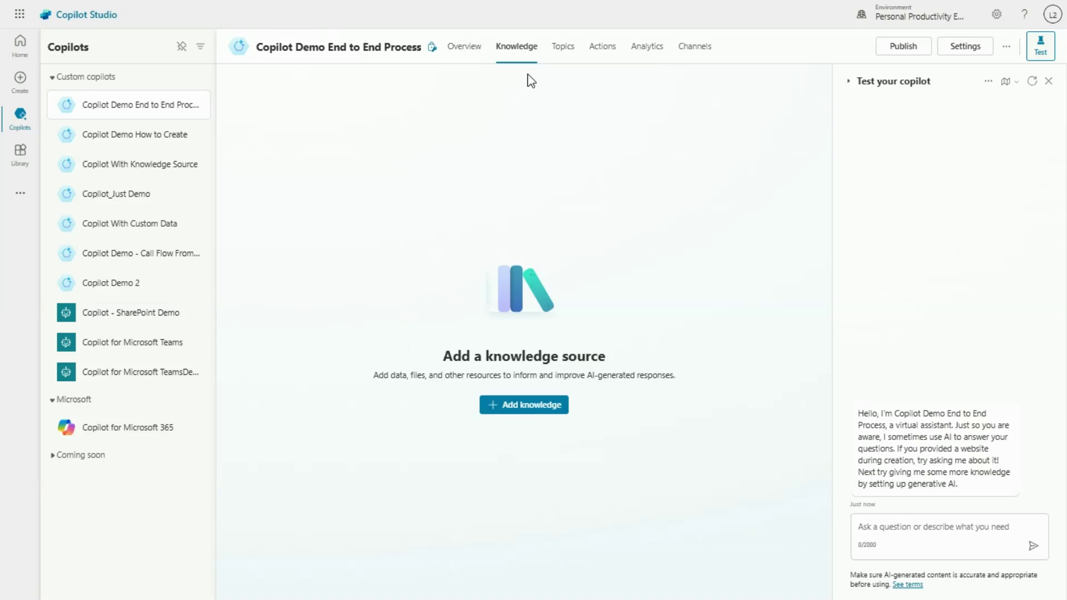
left_click(535, 412)
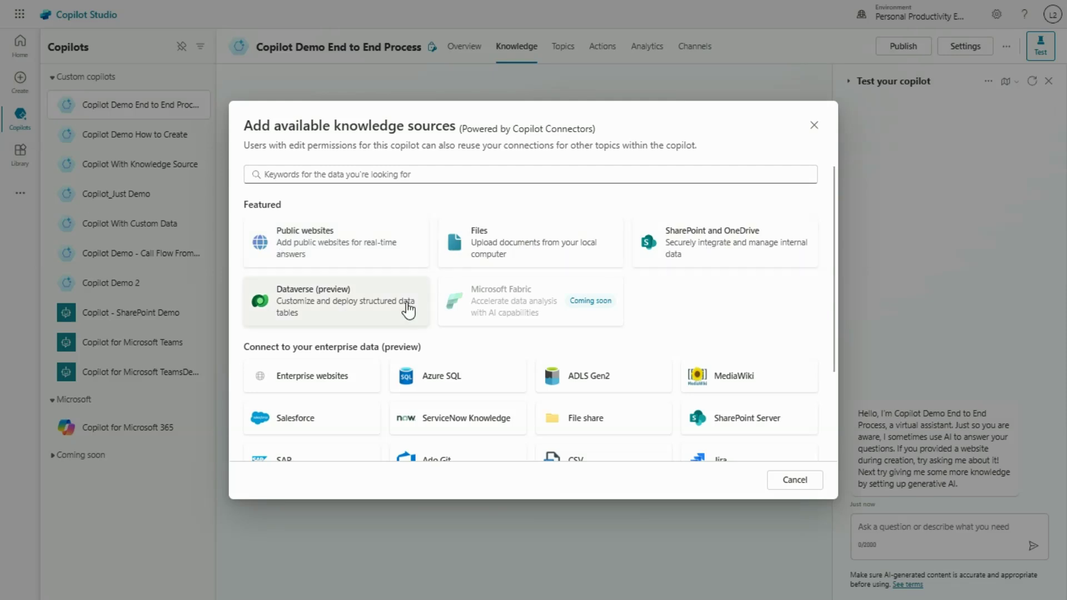
scroll(362, 311, "down", 2)
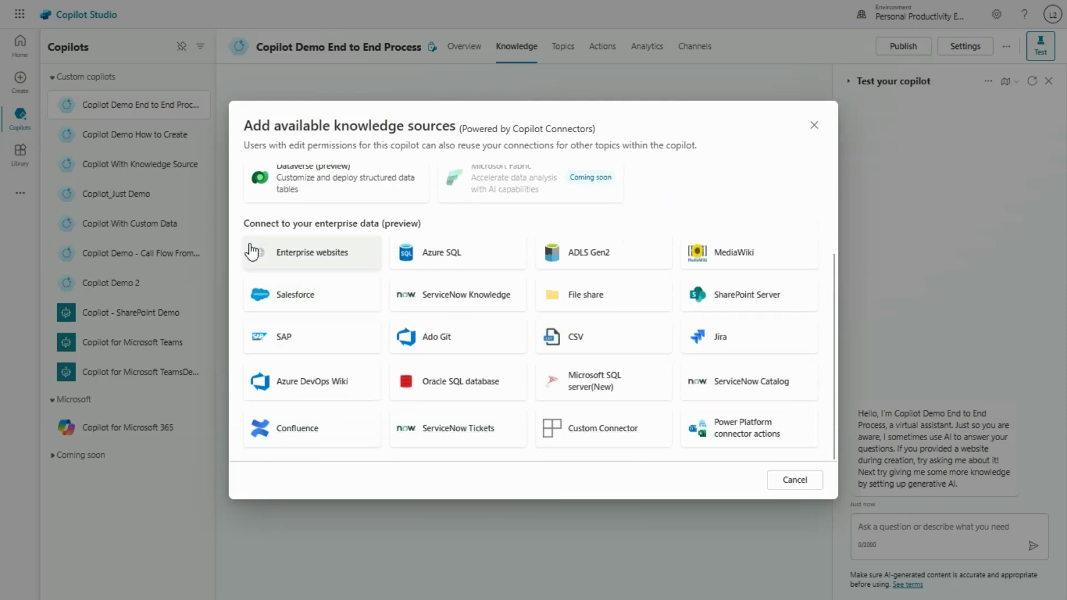
scroll(641, 354, "up", 2)
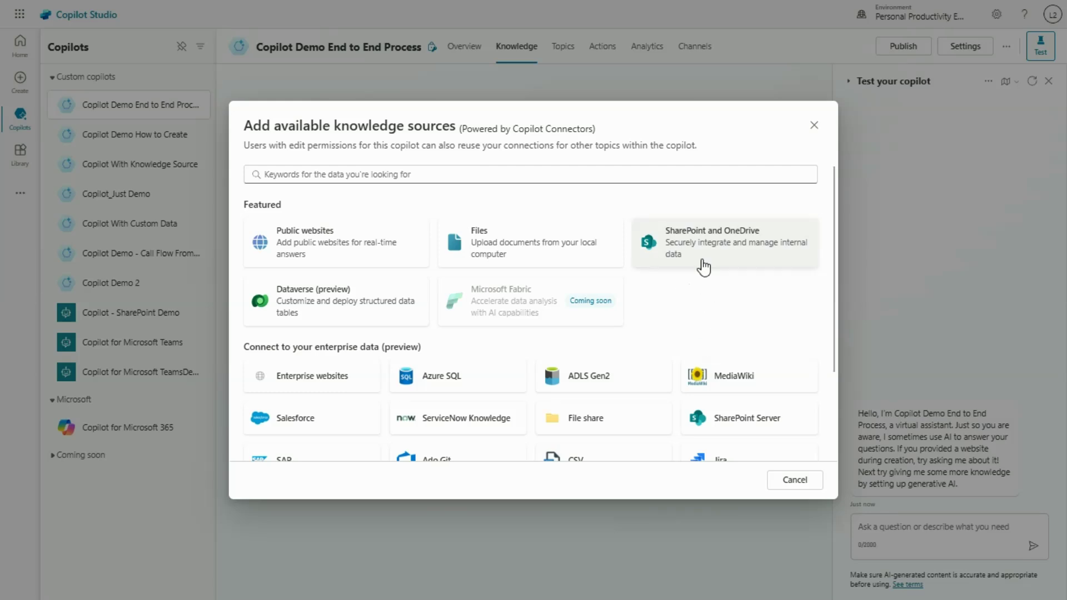
left_click(704, 245)
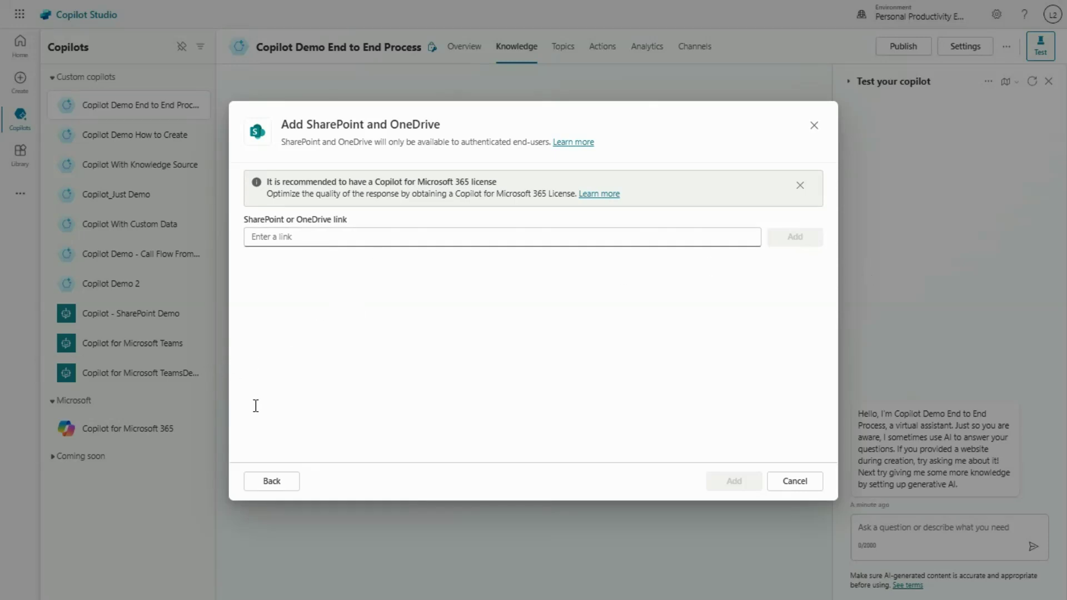
left_click(351, 235)
type("https://ztncx.sharepoint.com/")
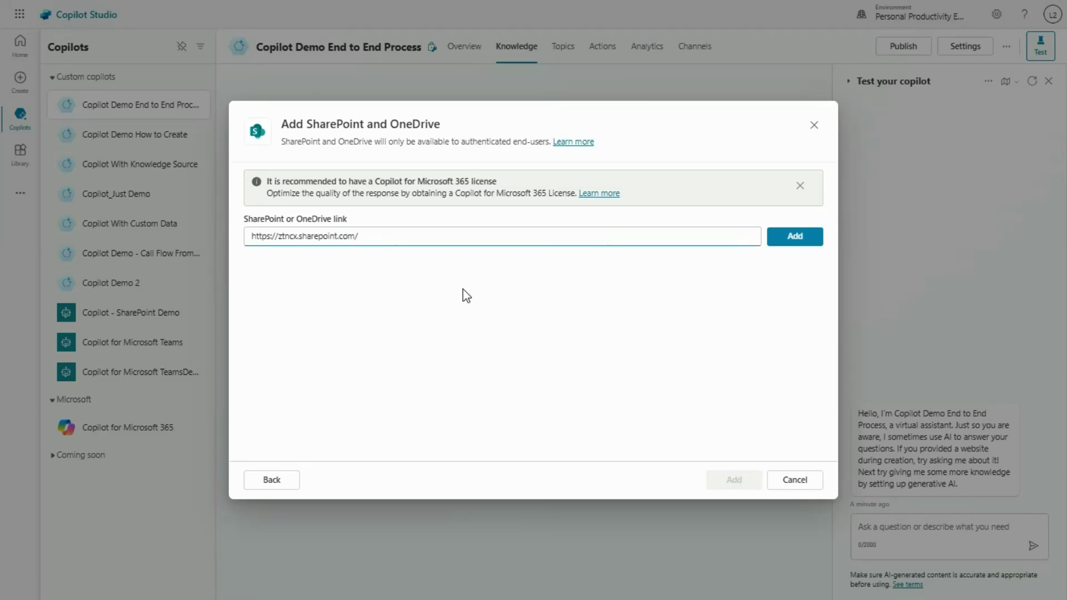
left_click(793, 248)
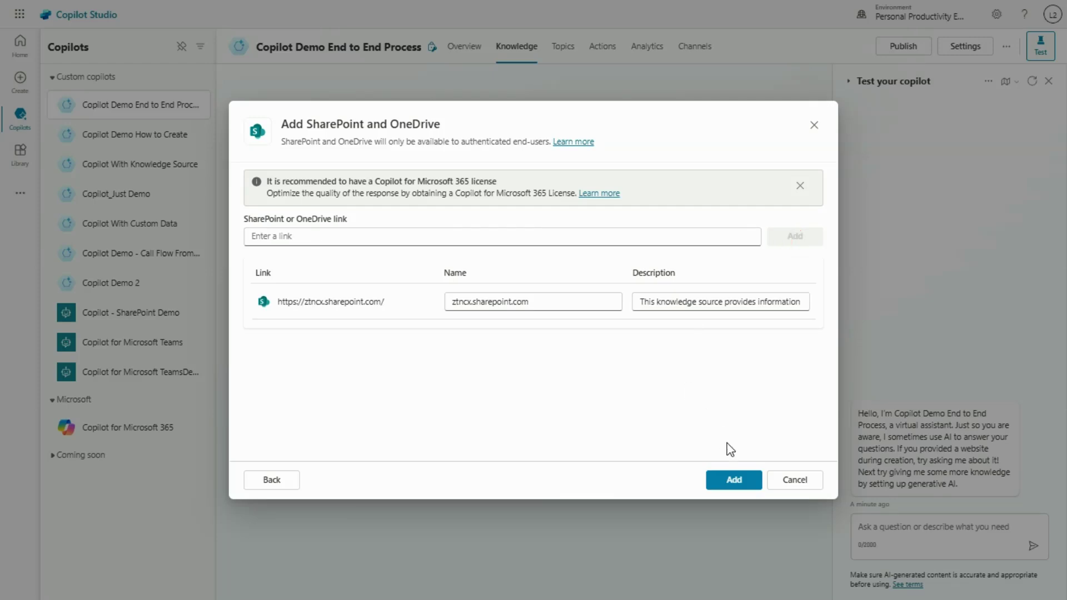
left_click(735, 481)
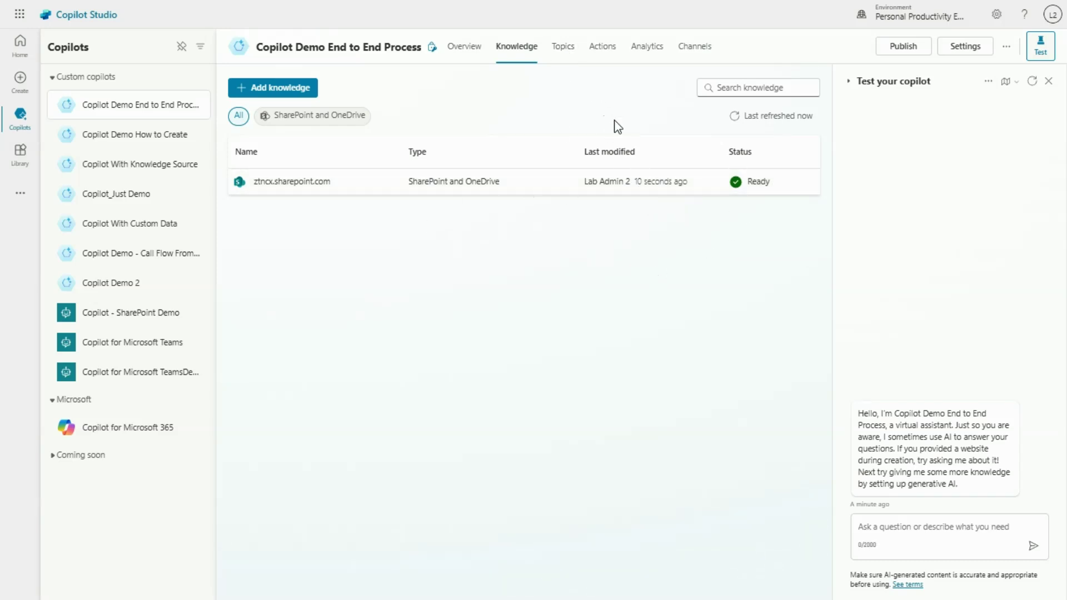
Show the copilot's topics and send the message "Hi" in the test chat
left_click(562, 50)
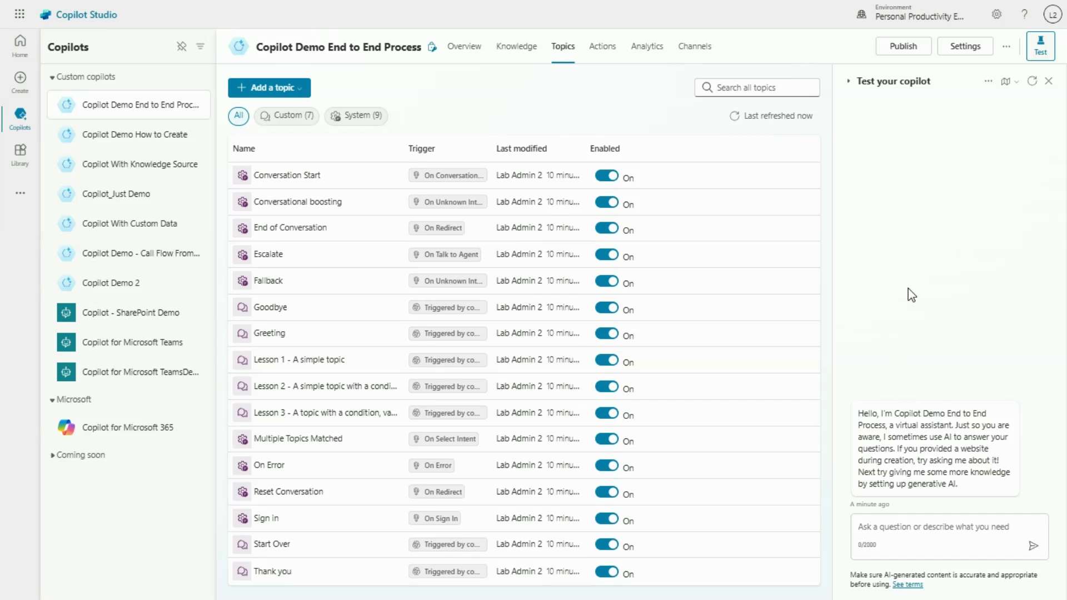
left_click(882, 530)
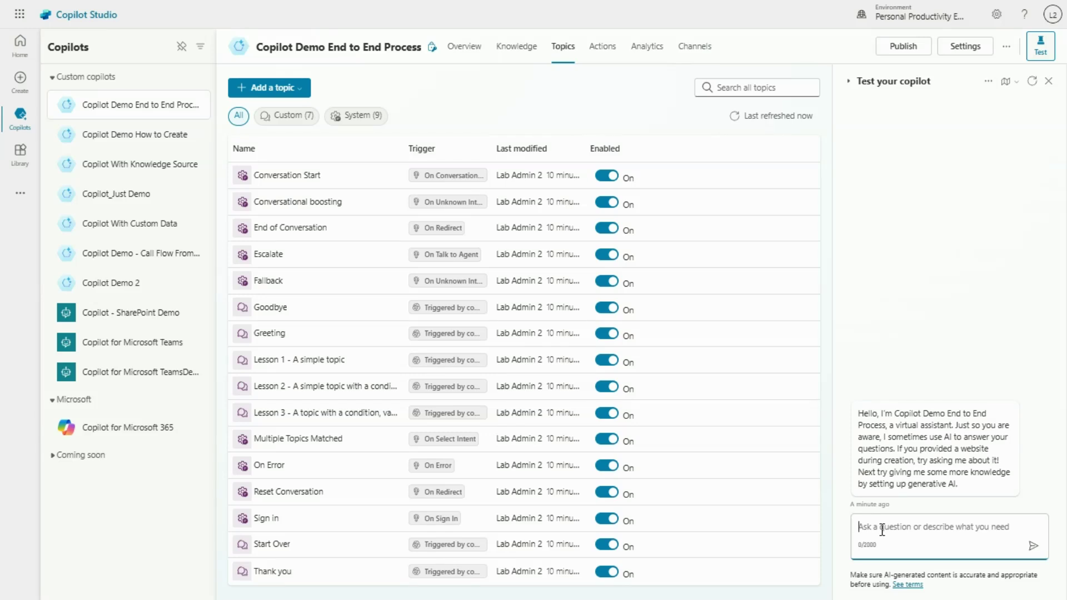
type("Hi")
key("Return")
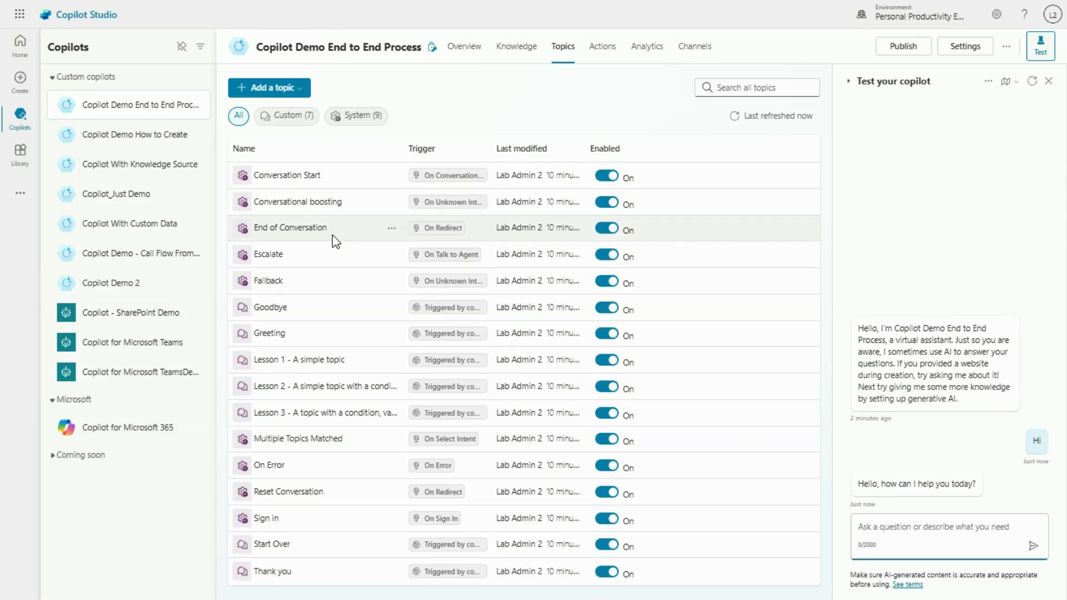
Examine the Greeting topic behind the test reply, including its message text, and return to the topic list
left_click(897, 487)
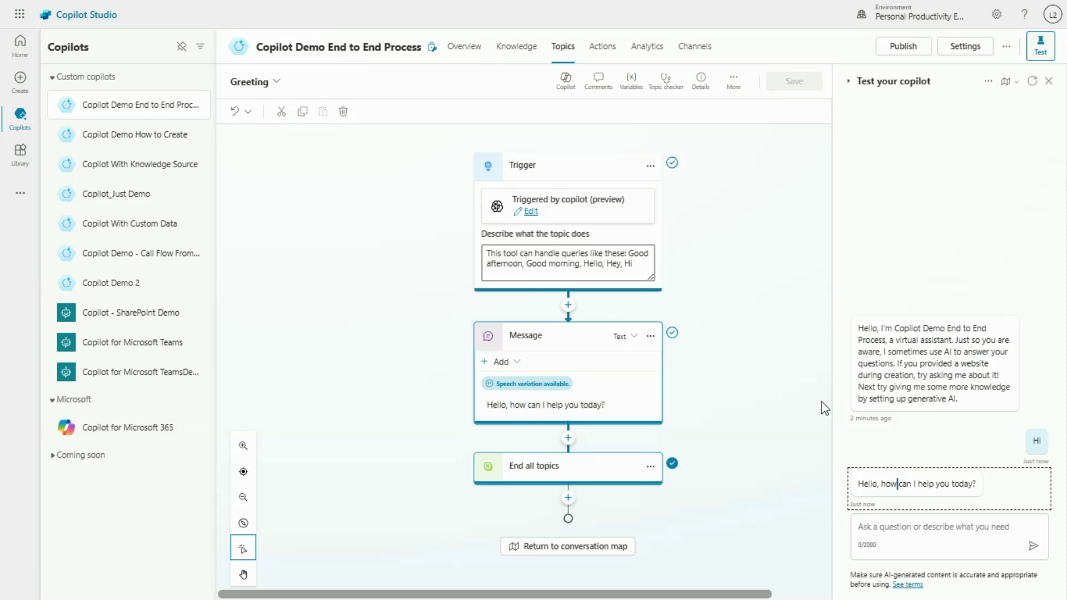
left_click(584, 409)
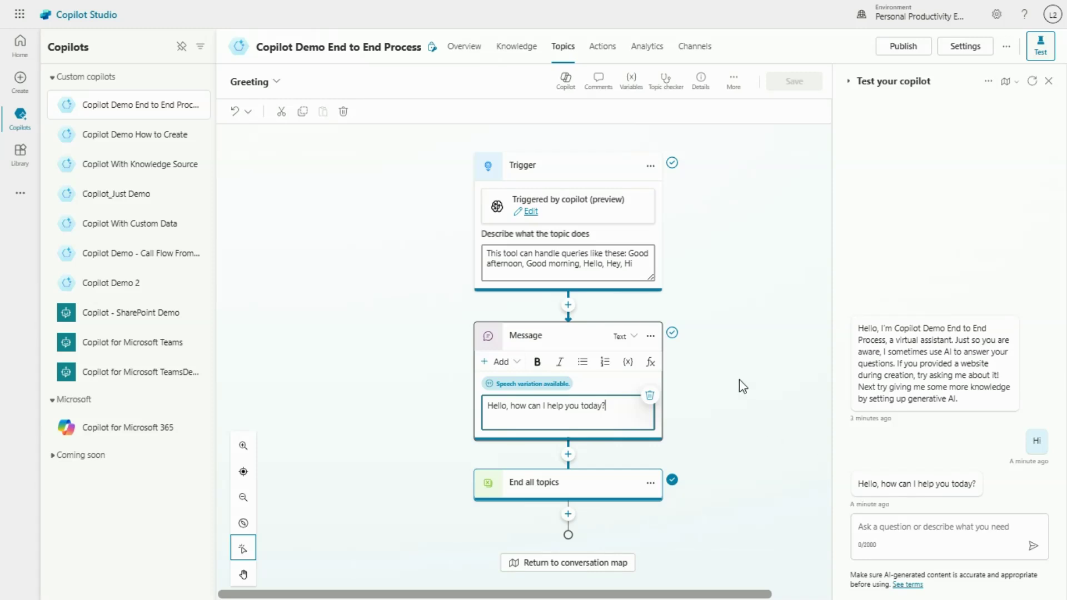
left_click(565, 53)
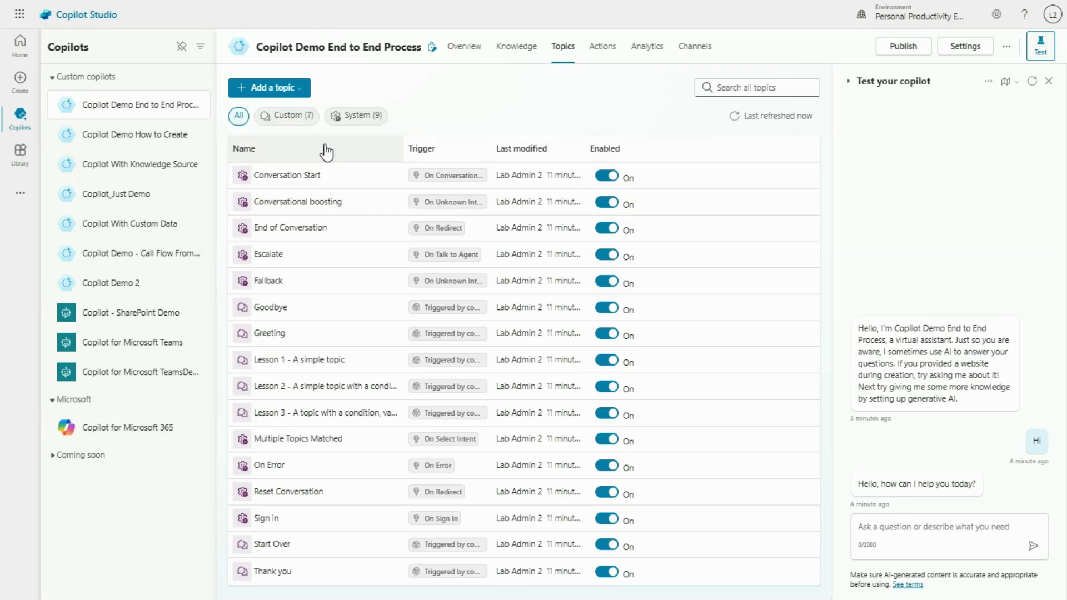
Create a custom topic with Copilot named "Pizza Order Topic", using the example description for ordering a pizza by type and quantity
left_click(298, 118)
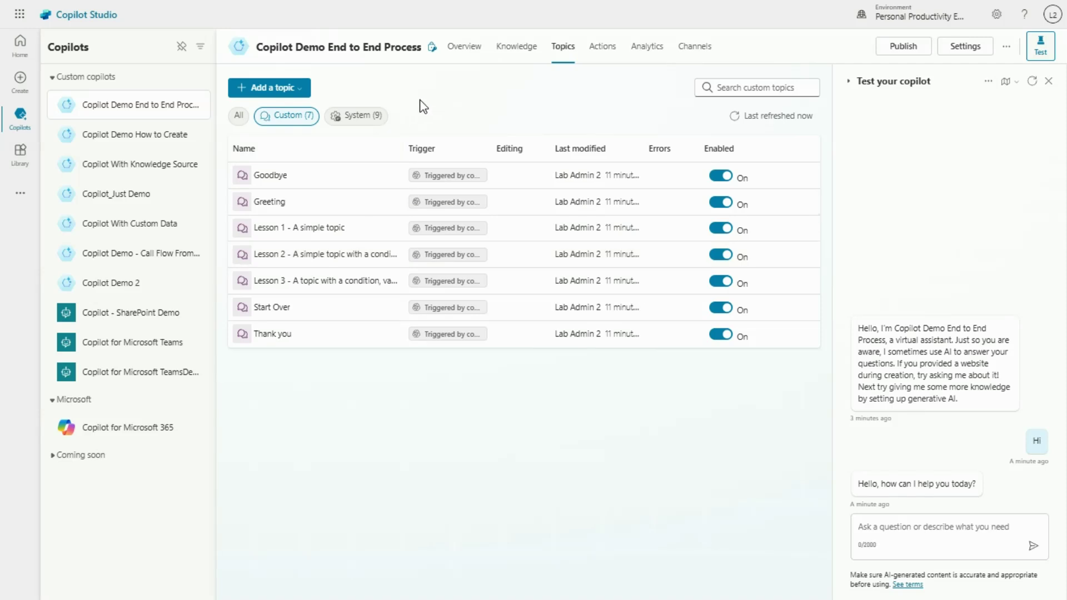
left_click(289, 91)
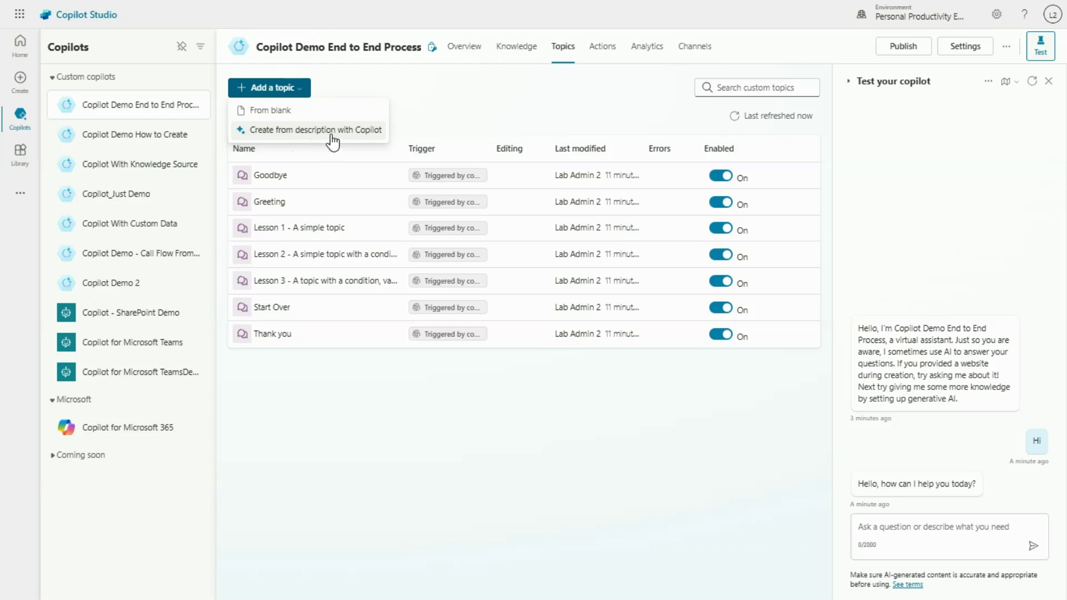
left_click(305, 131)
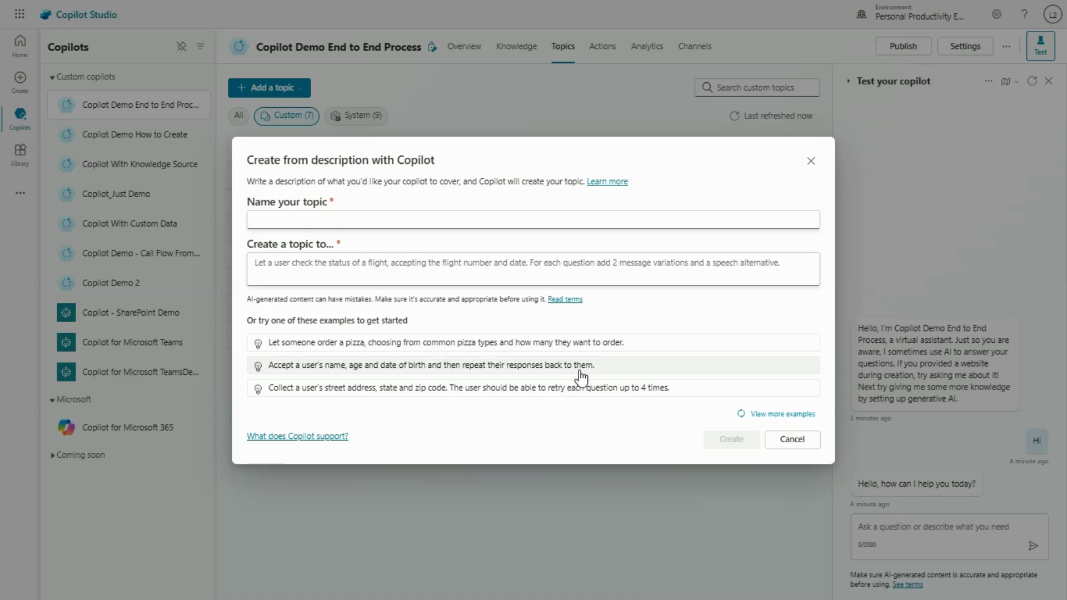
left_click(342, 351)
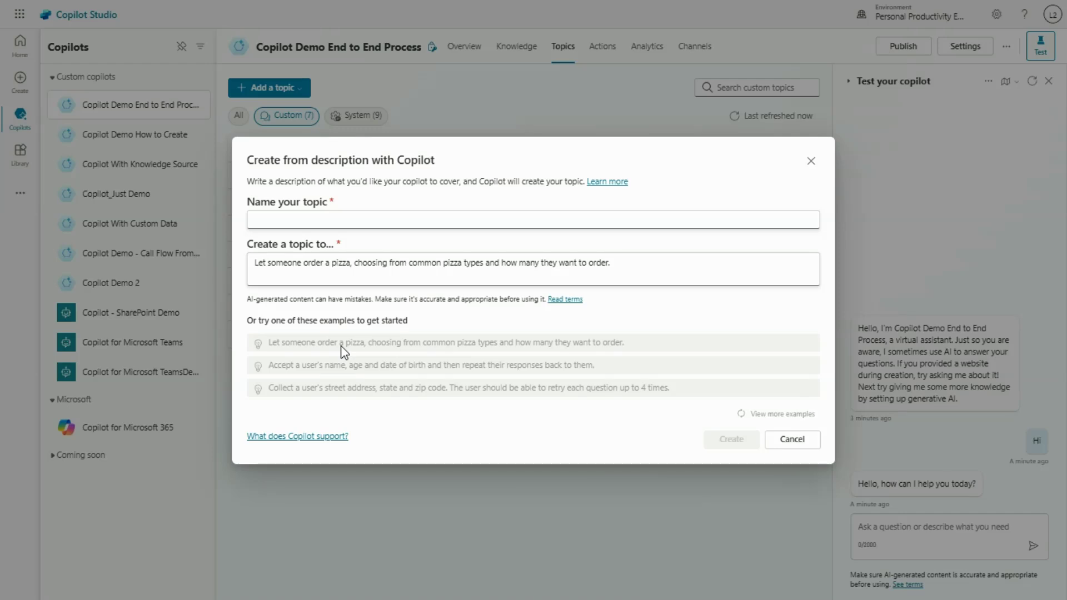
left_click(286, 219)
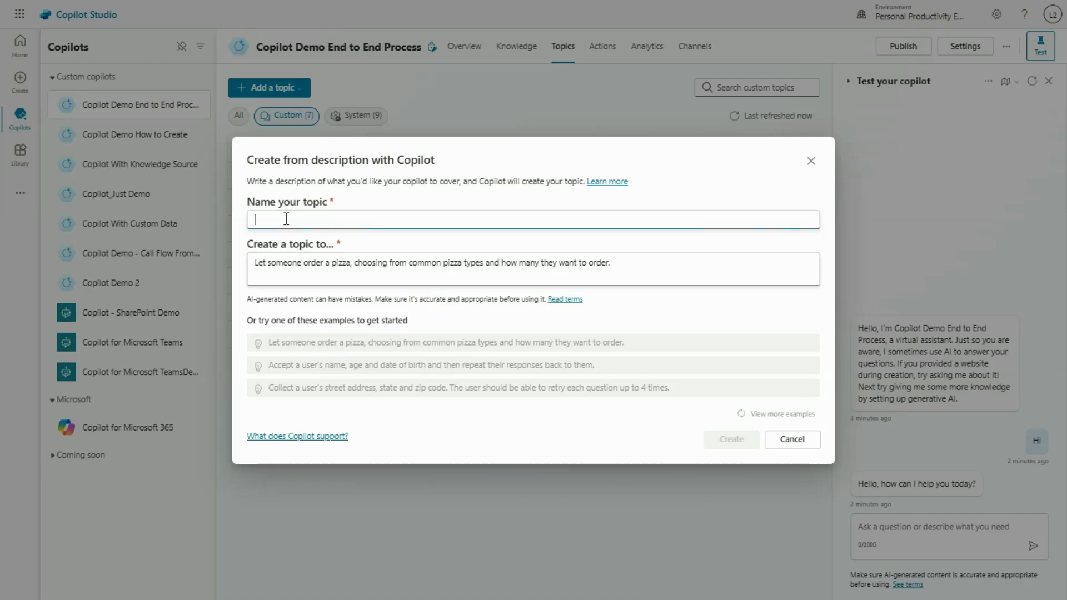
type("Piz")
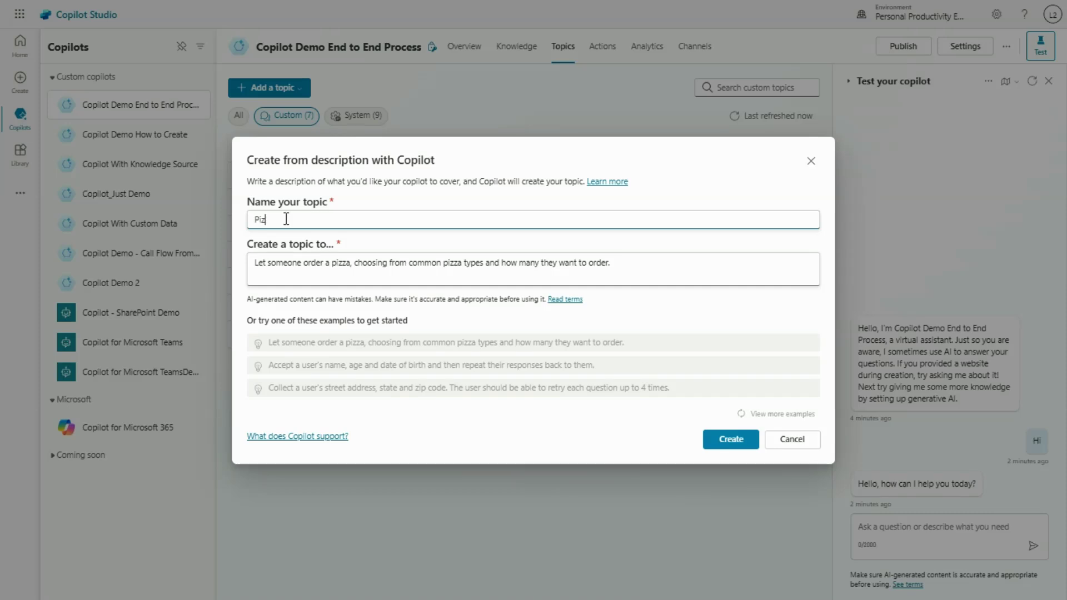
type("za Order")
left_click(732, 441)
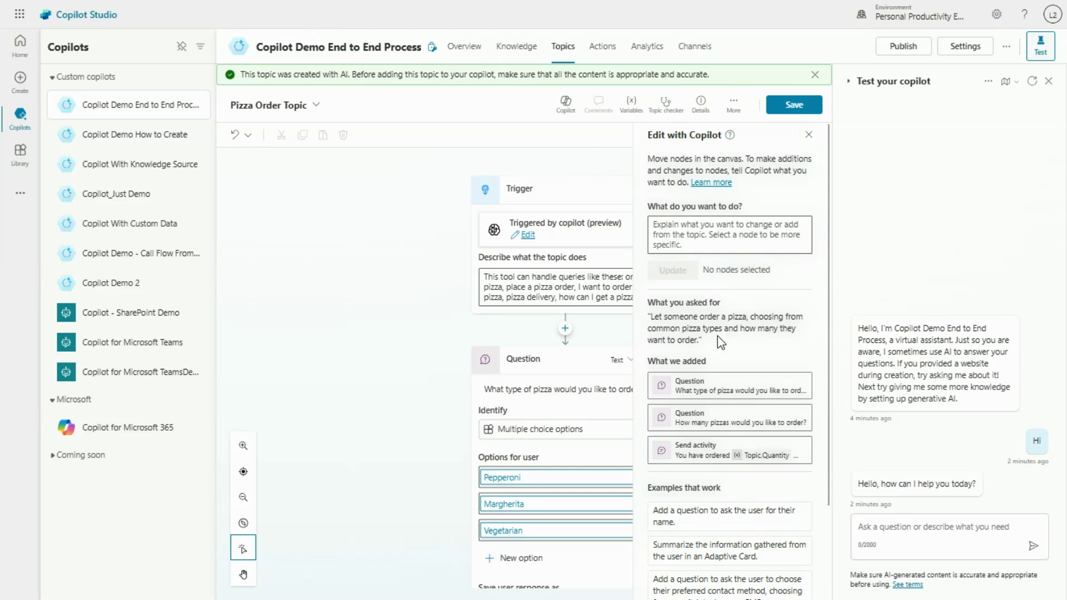
Close the Edit with Copilot pane and examine the generated pizza topic's trigger, questions, answer options and closing message
scroll(701, 483, "down", 3)
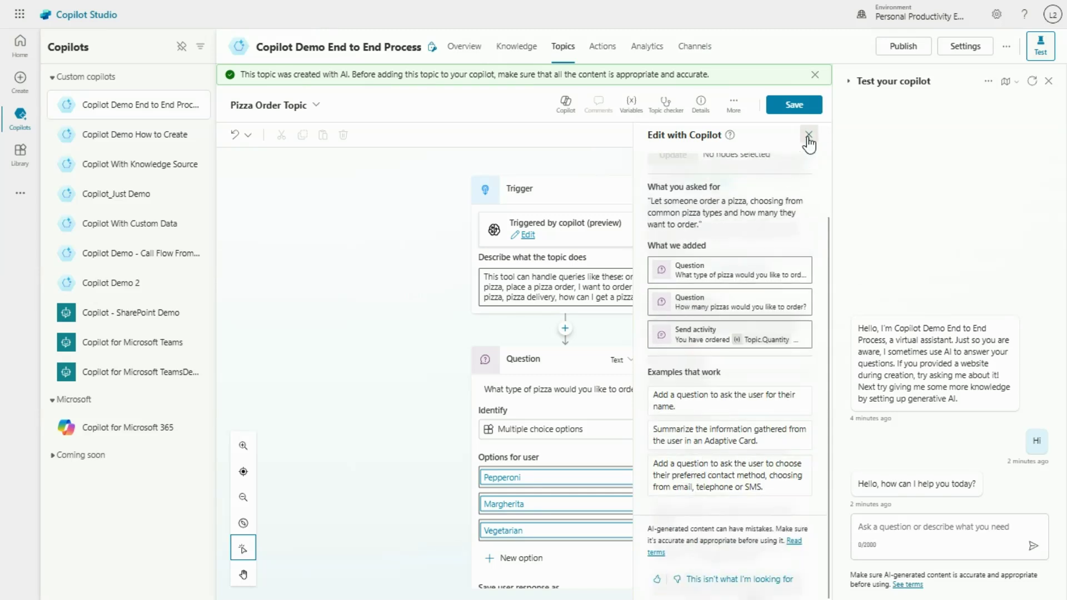
left_click(808, 136)
scroll(677, 359, "down", 2)
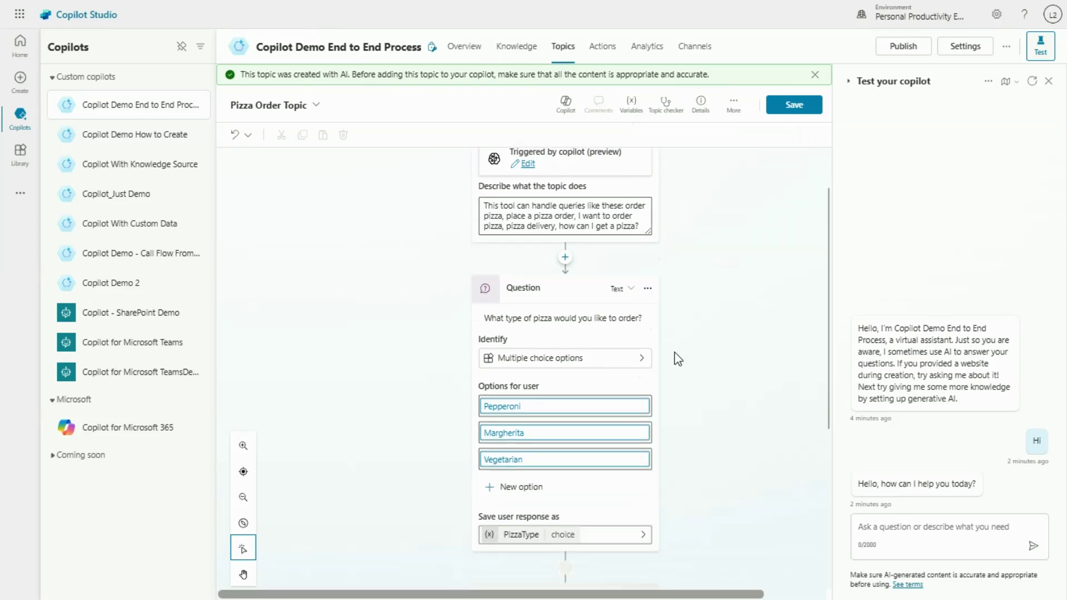
scroll(672, 355, "up", 2)
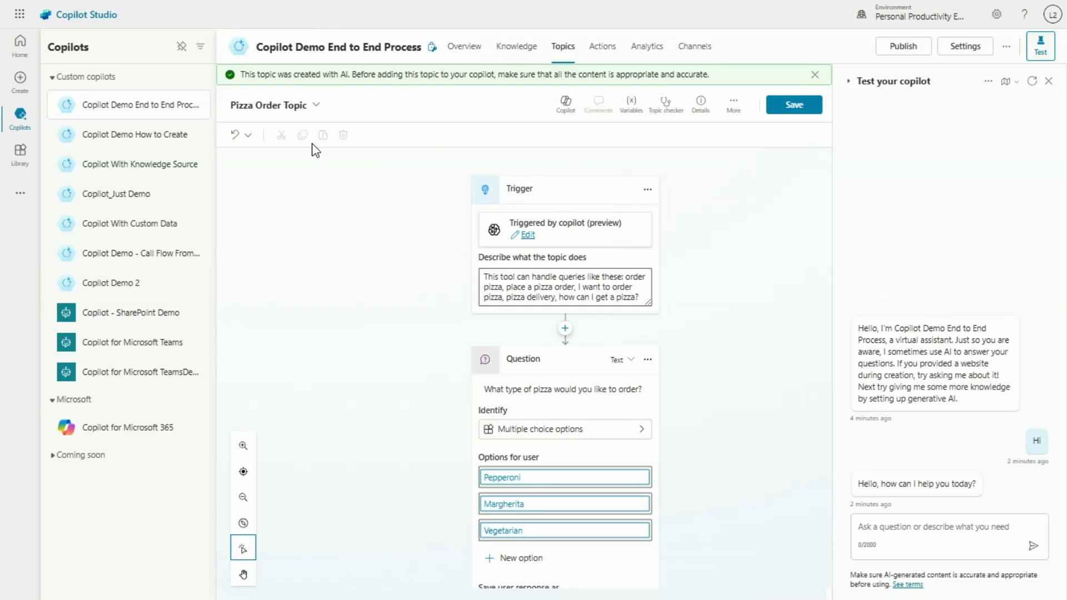
scroll(684, 333, "down", 5)
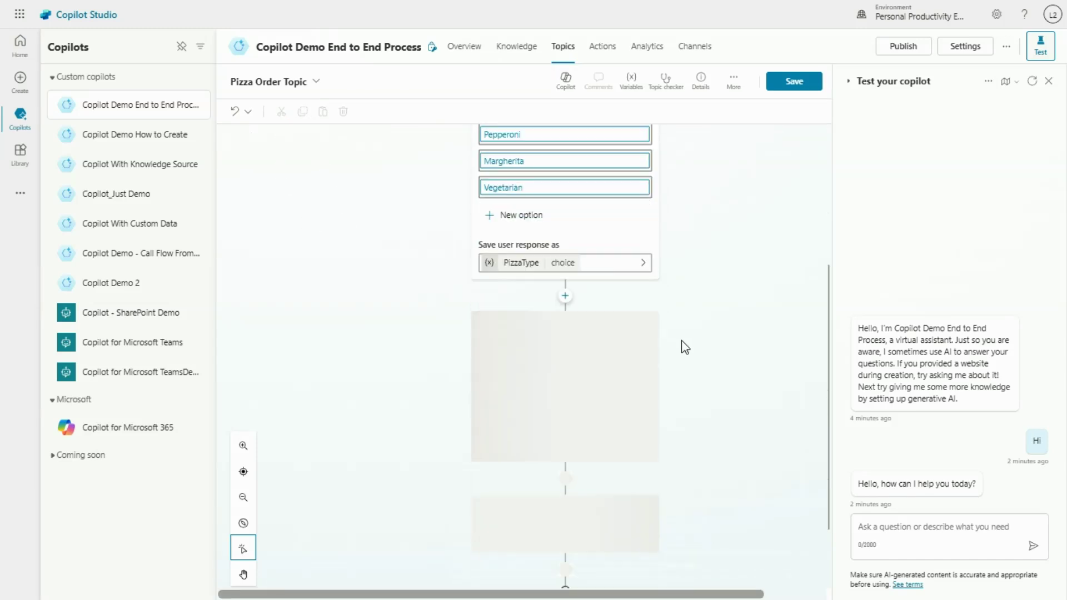
scroll(733, 275, "up", 3)
scroll(600, 288, "up", 4)
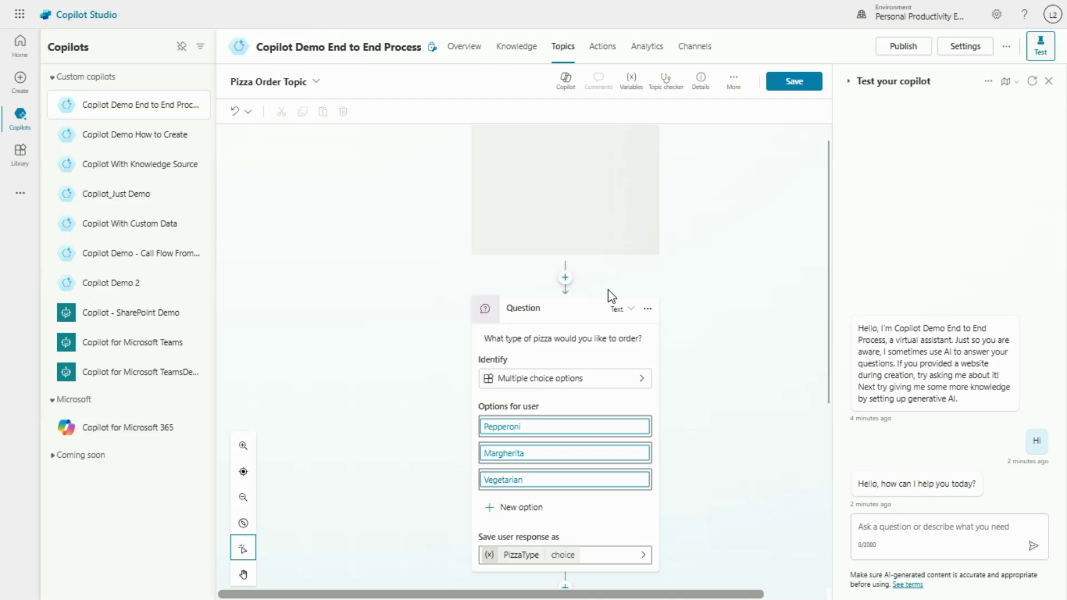
scroll(595, 323, "down", 5)
scroll(594, 331, "down", 2)
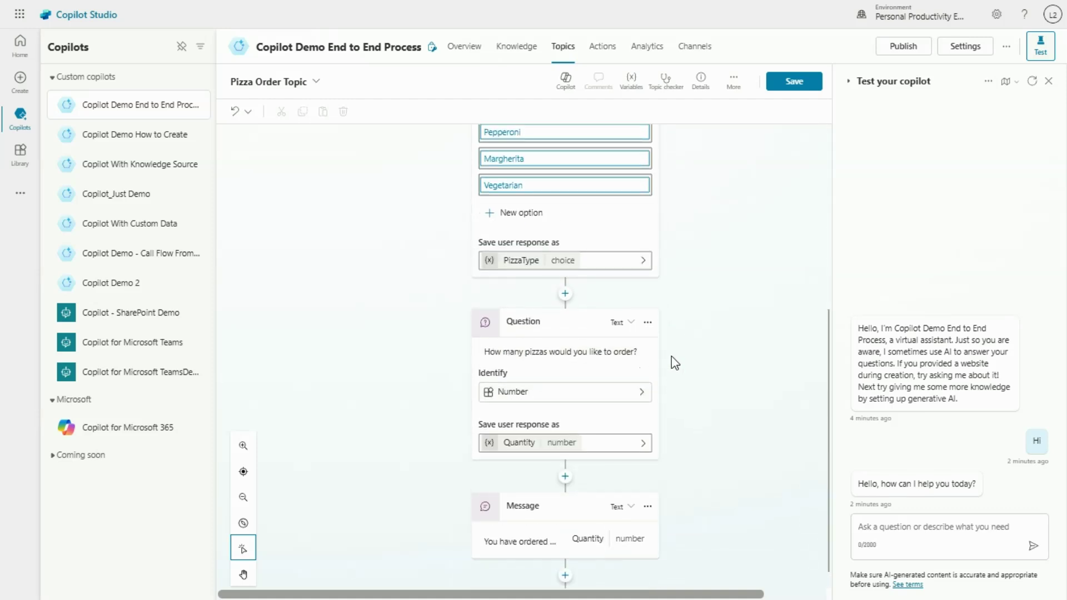
scroll(674, 364, "up", 6)
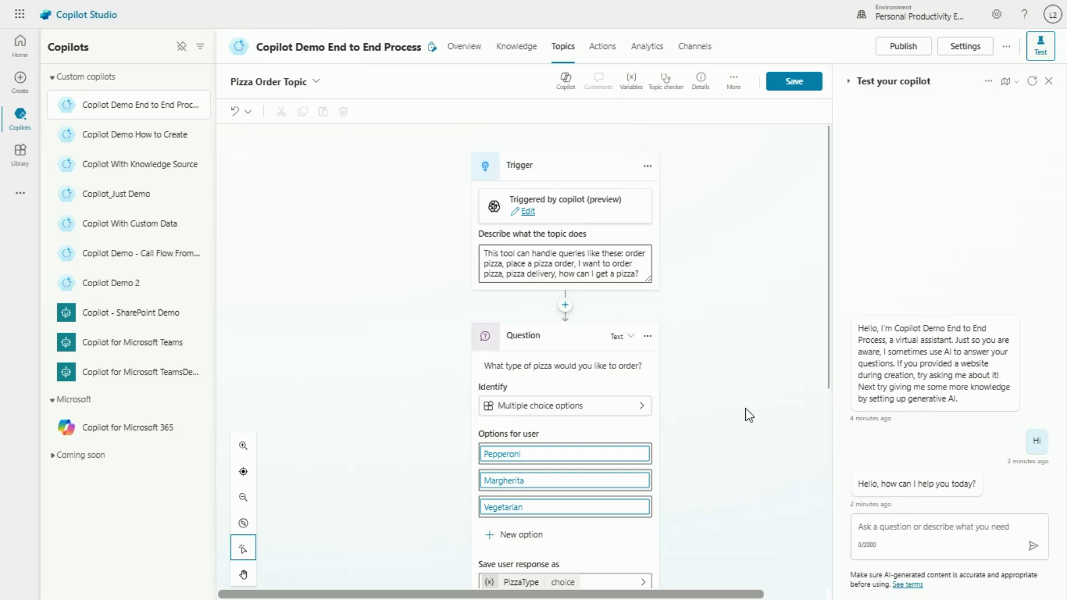
Send "I want to order a Pizza, please help me." in the test chat
left_click(893, 532)
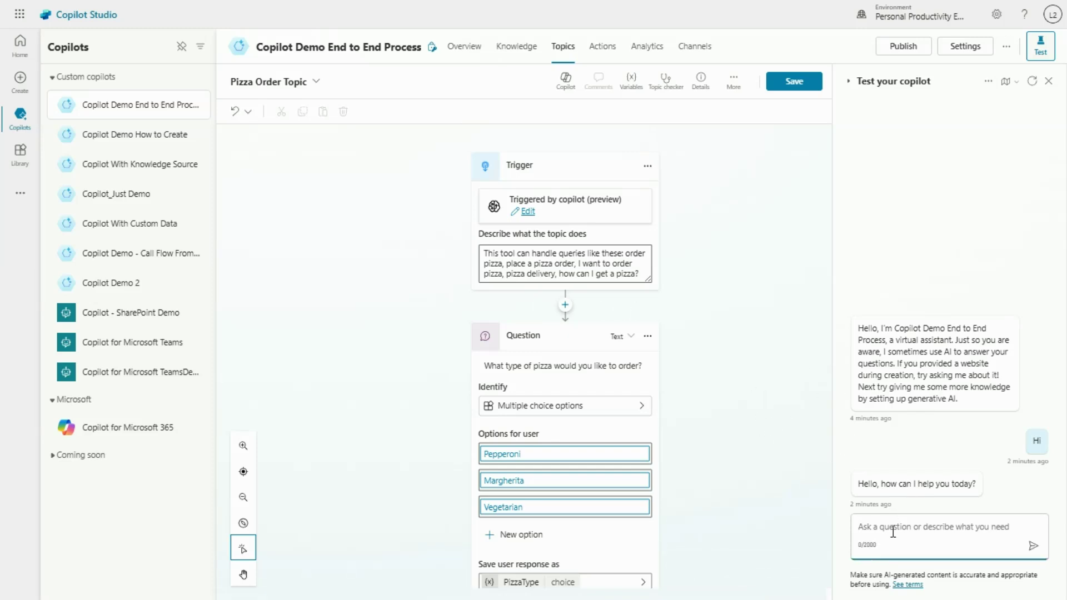
type("I w")
type("a")
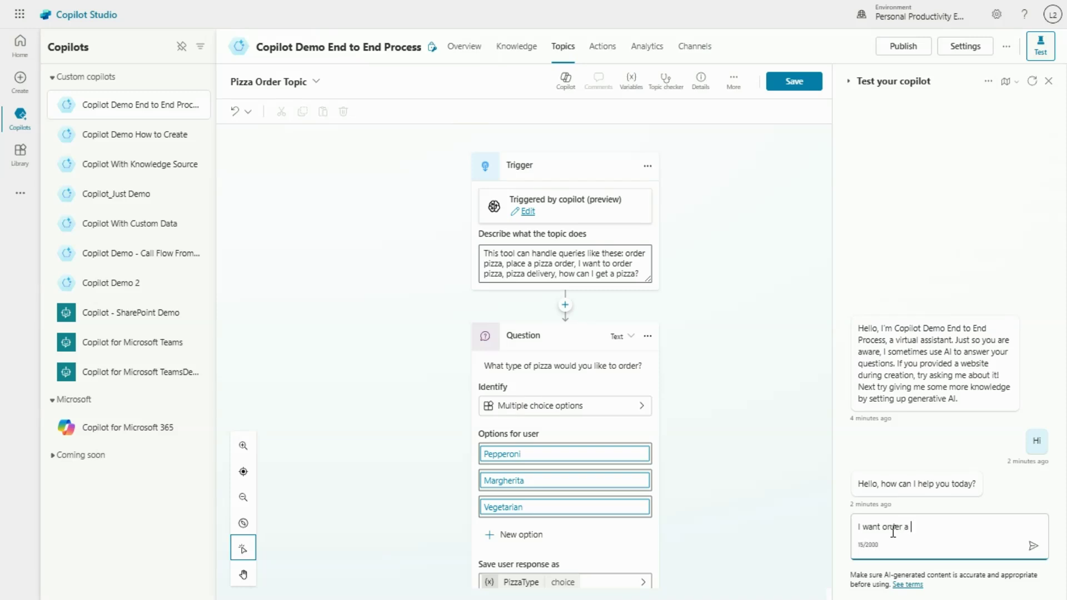
type("nt onlzza")
left_click(883, 528)
type("to")
type(", please help me.")
left_click(1033, 546)
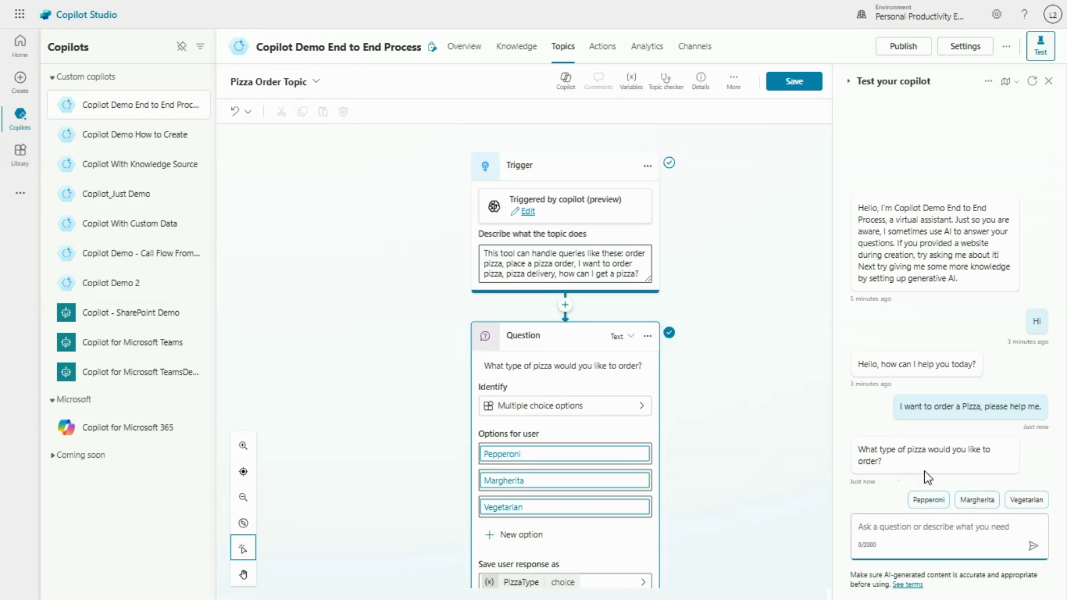
Answer the pizza order questions in the test chat with Pepperoni and a quantity of 1
left_click(929, 500)
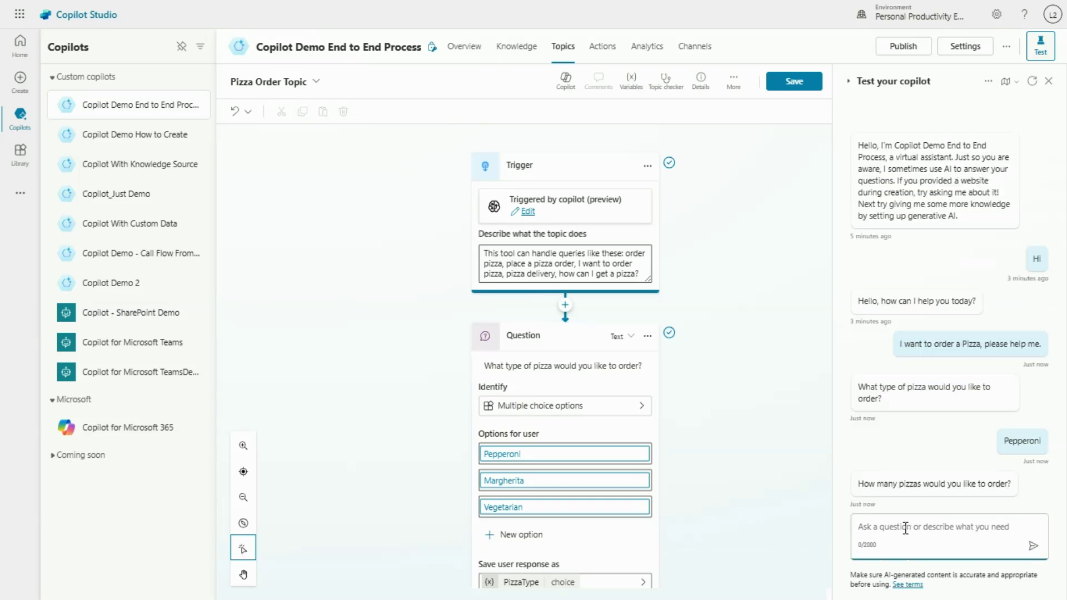
type("1")
left_click(1032, 546)
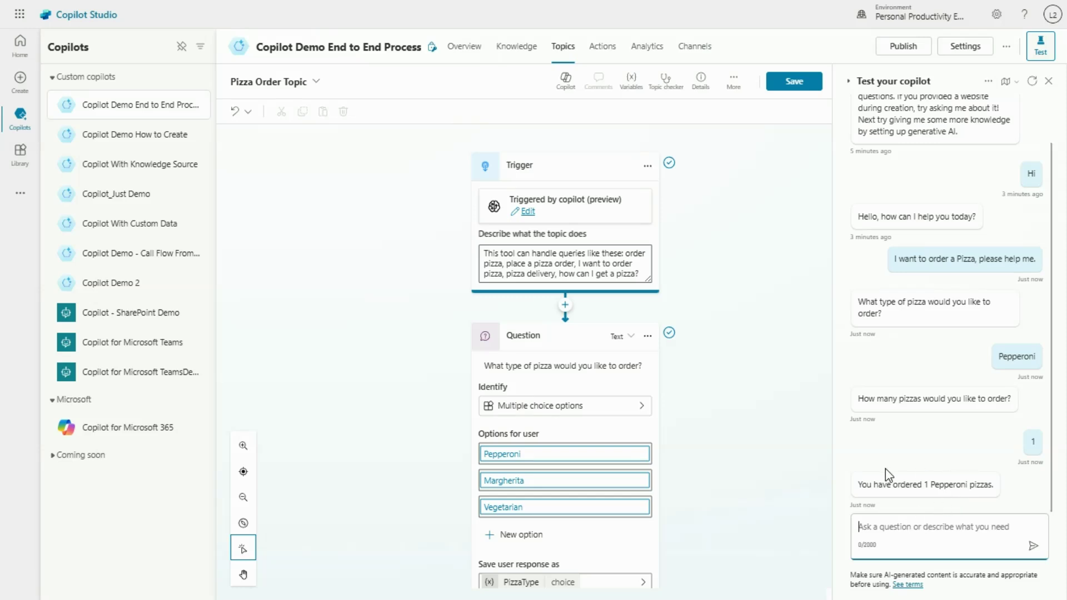
Send "Ok, thank you!" in the test chat to close the pizza order conversation
type("o")
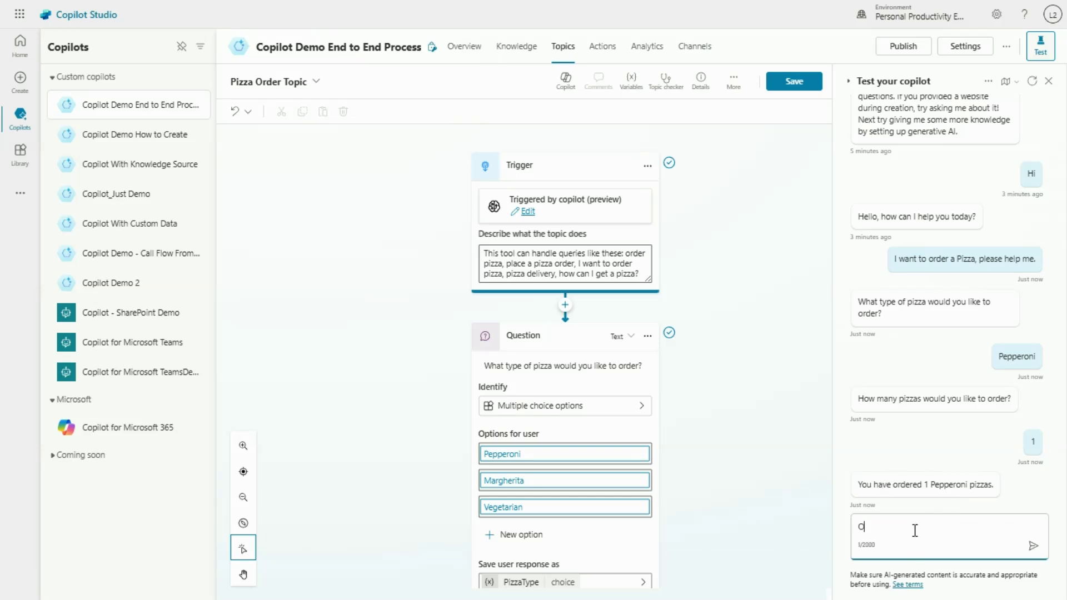
type("k, thank you.")
key("BackSpace")
type("!")
left_click(1031, 547)
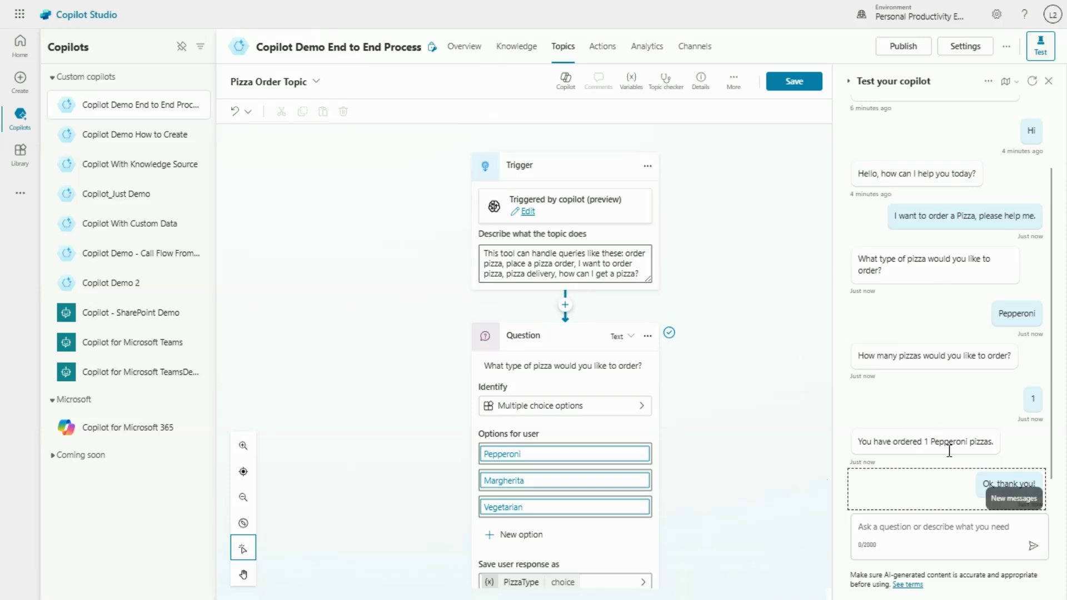
left_click(1008, 501)
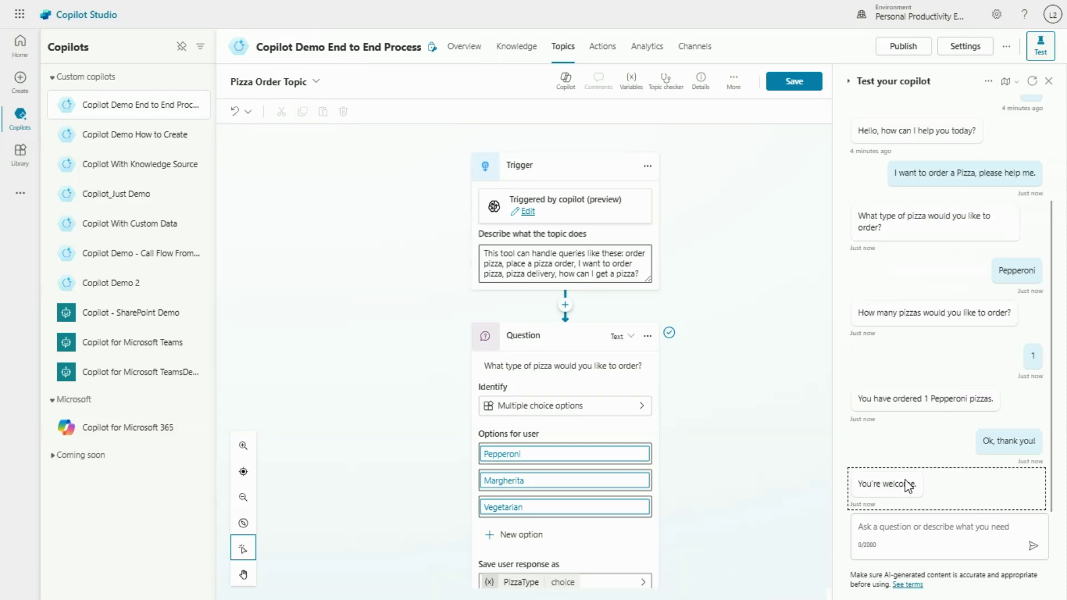
Stay on the Pizza Order Topic instead of leaving it unsaved, and save the topic
left_click(605, 47)
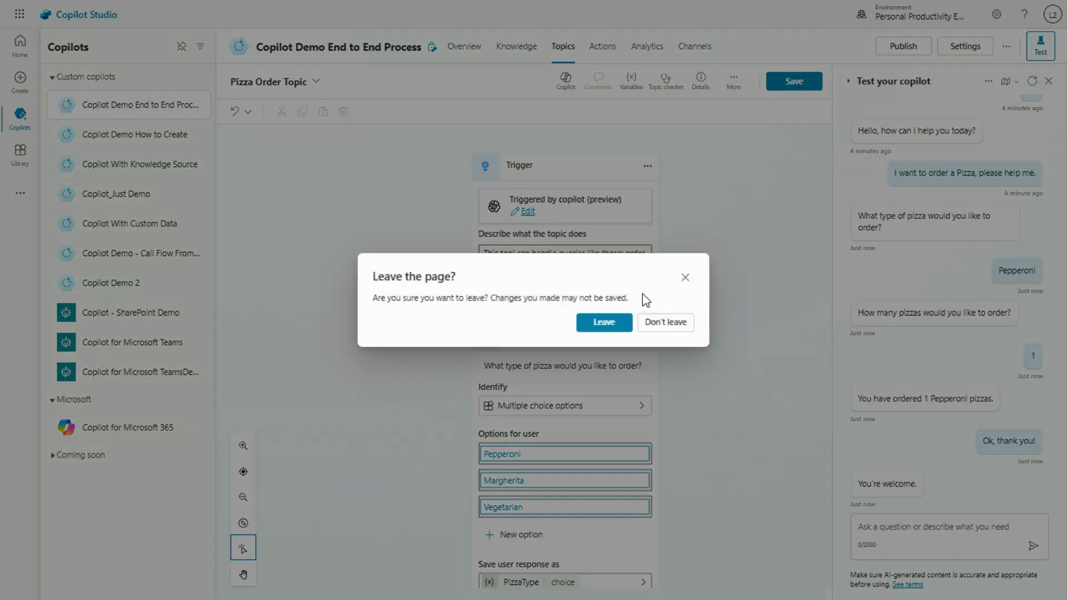
left_click(686, 278)
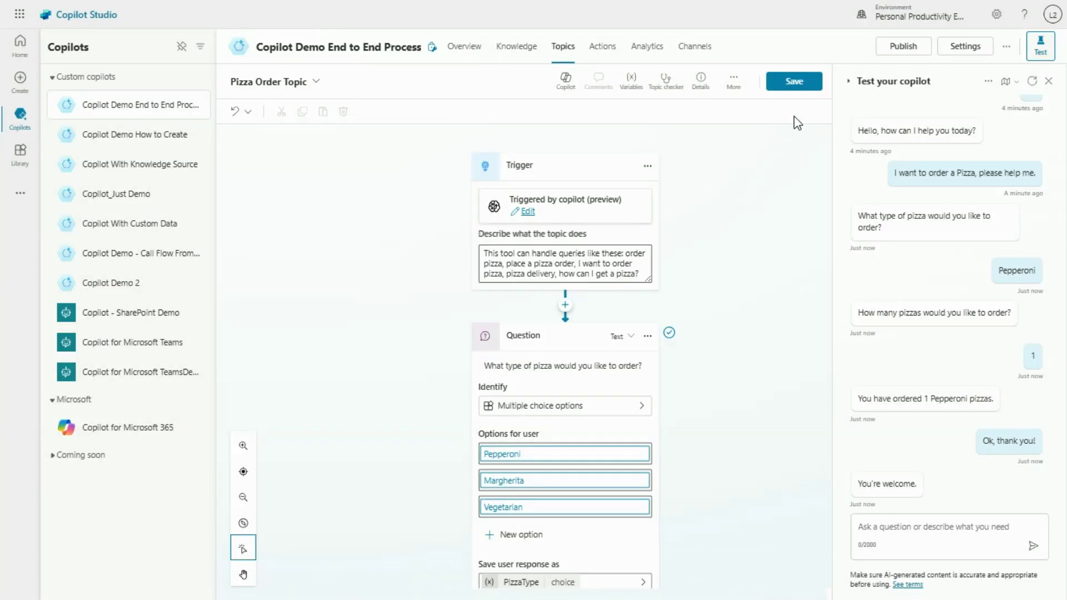
left_click(798, 86)
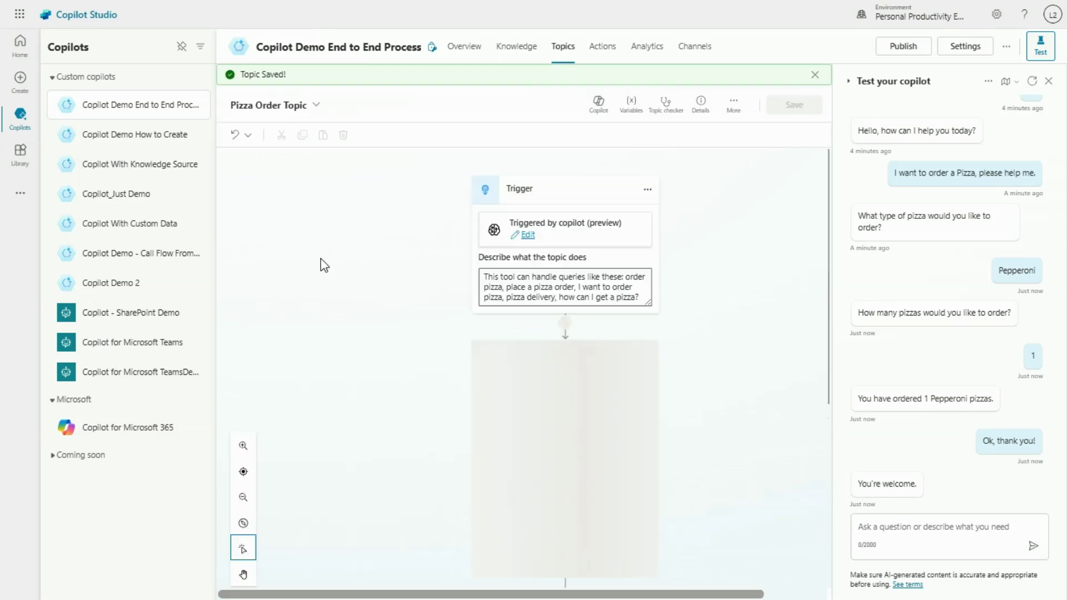
Examine the copilot's Actions page and its analytics on customer satisfaction, sessions, billing and boost conversations
left_click(605, 48)
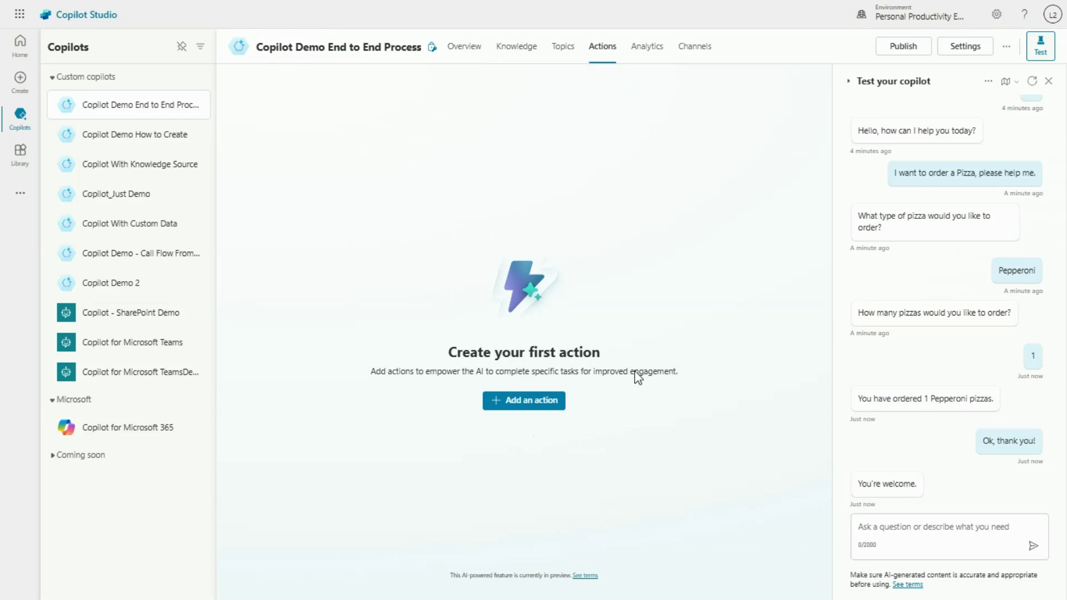
left_click_drag(371, 371, 685, 381)
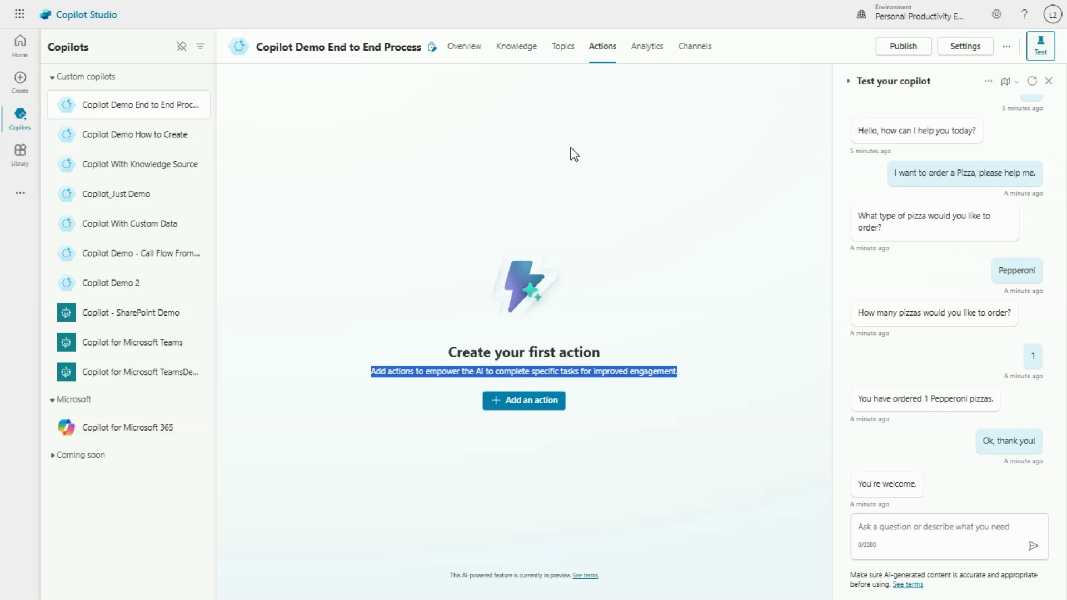
left_click(649, 51)
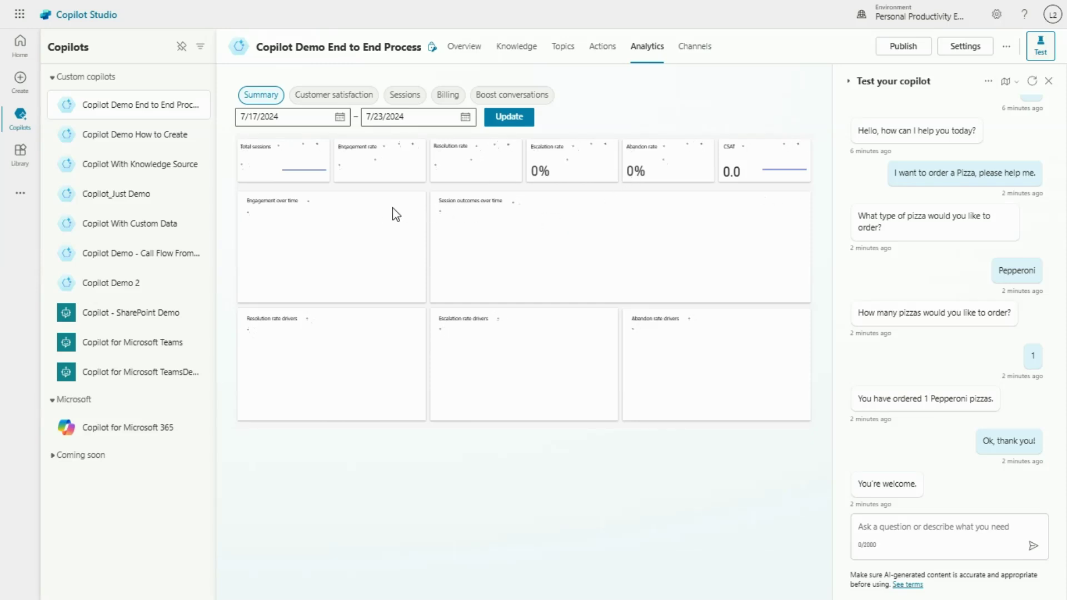
left_click(336, 98)
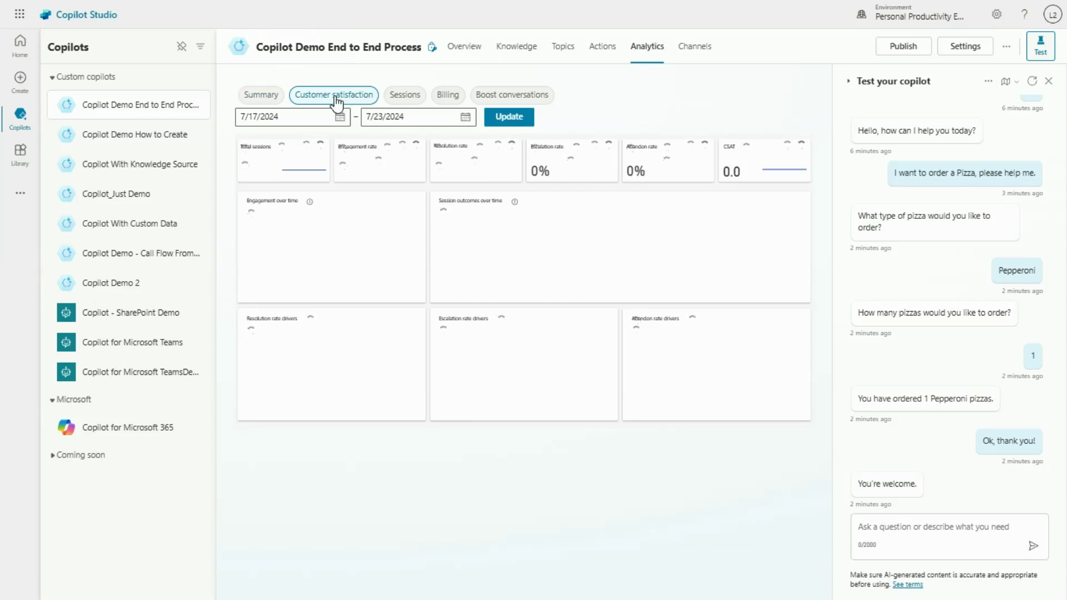
left_click(421, 99)
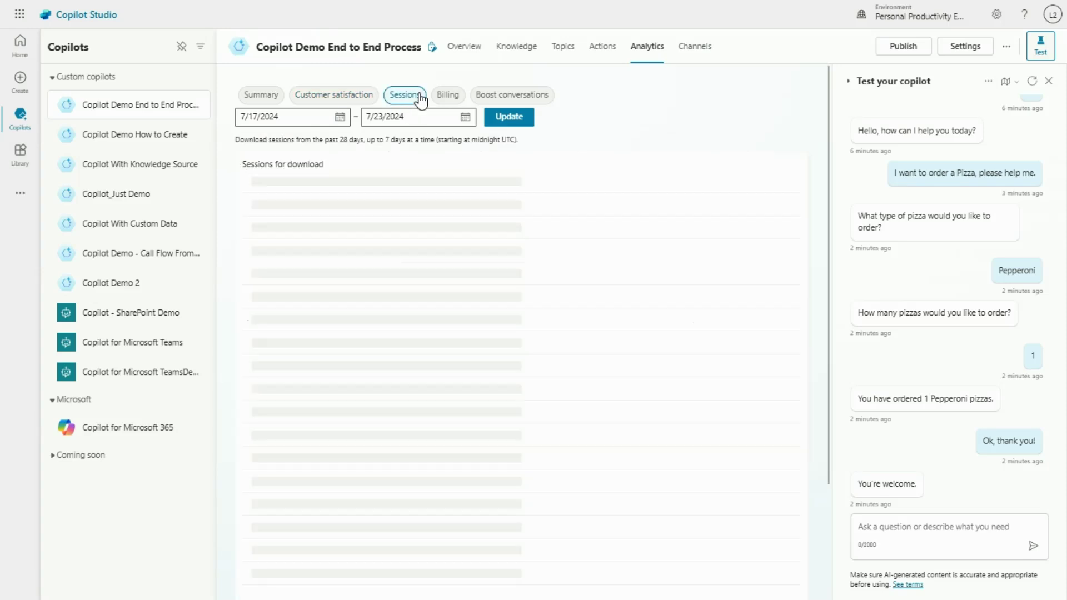
left_click(448, 95)
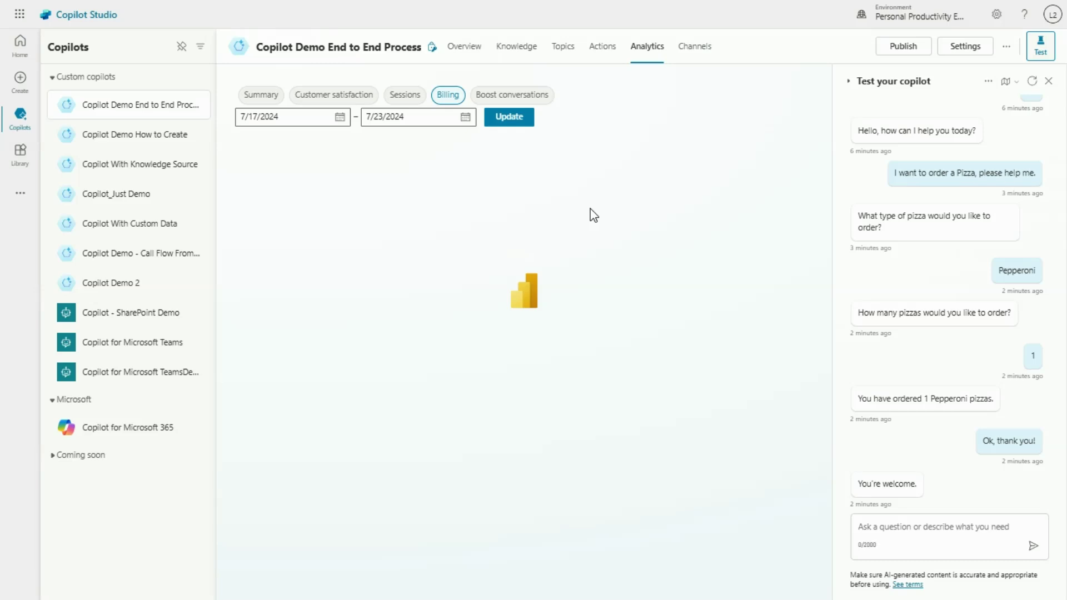
left_click(526, 97)
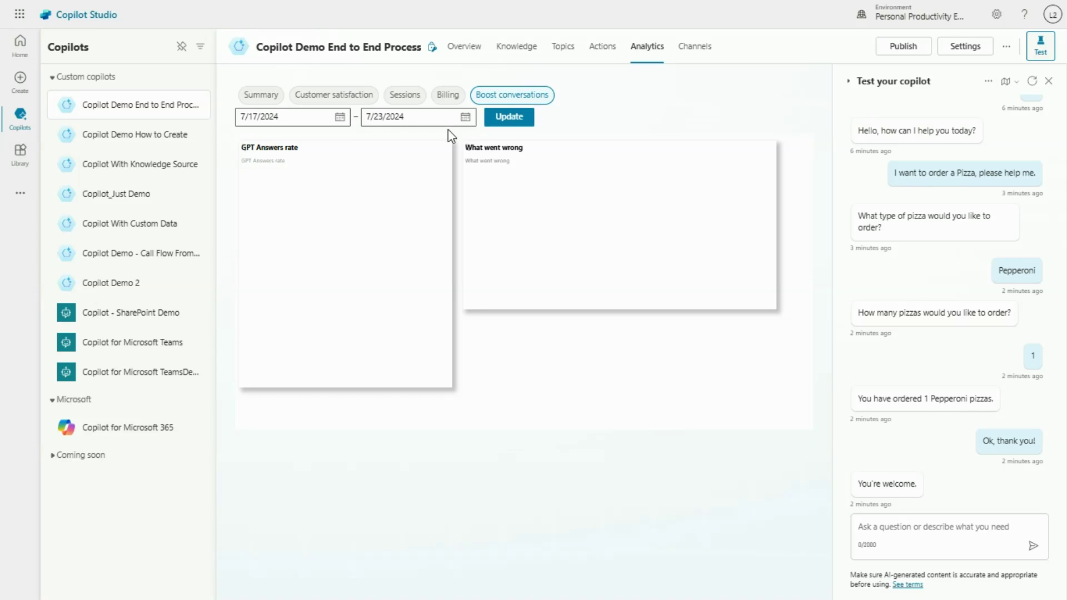
Review the copilot's available channels and customer engagement hubs, and turn on the Microsoft Teams channel
left_click(705, 55)
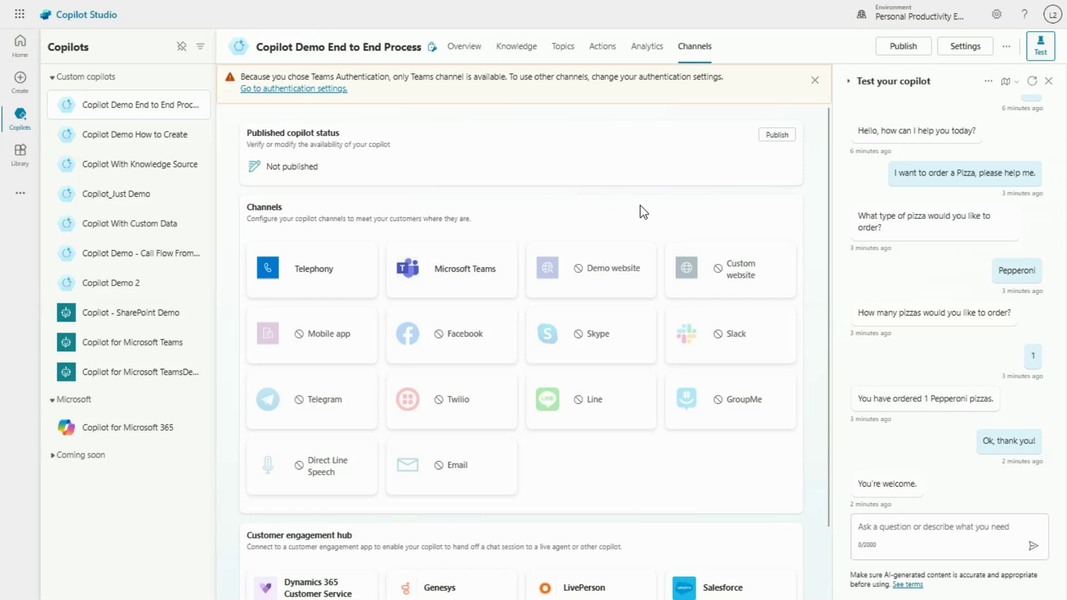
scroll(367, 281, "down", 2)
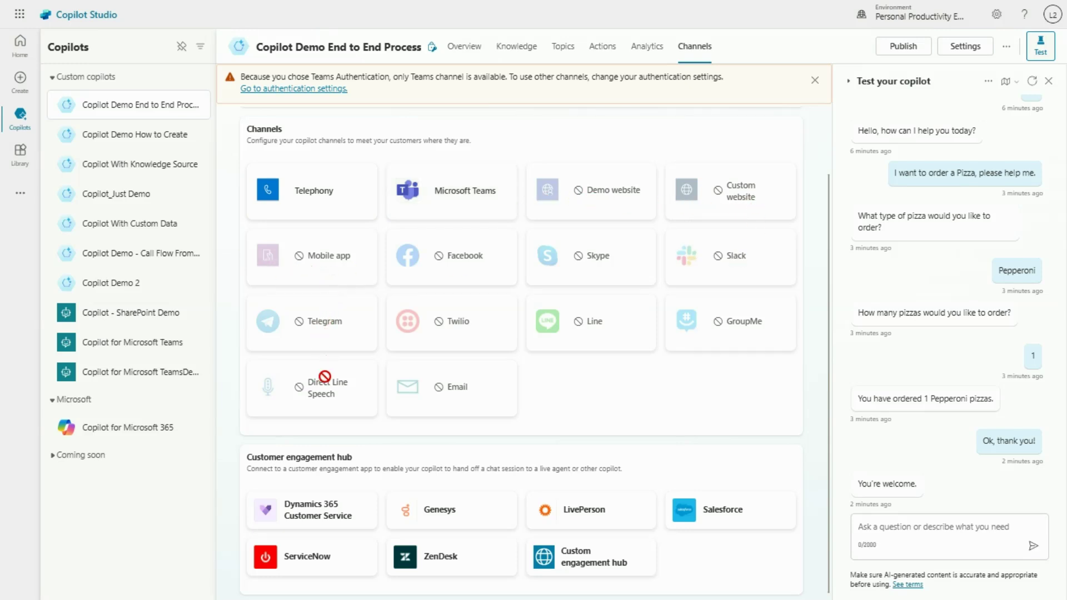
scroll(333, 375, "down", 1)
scroll(667, 322, "up", 3)
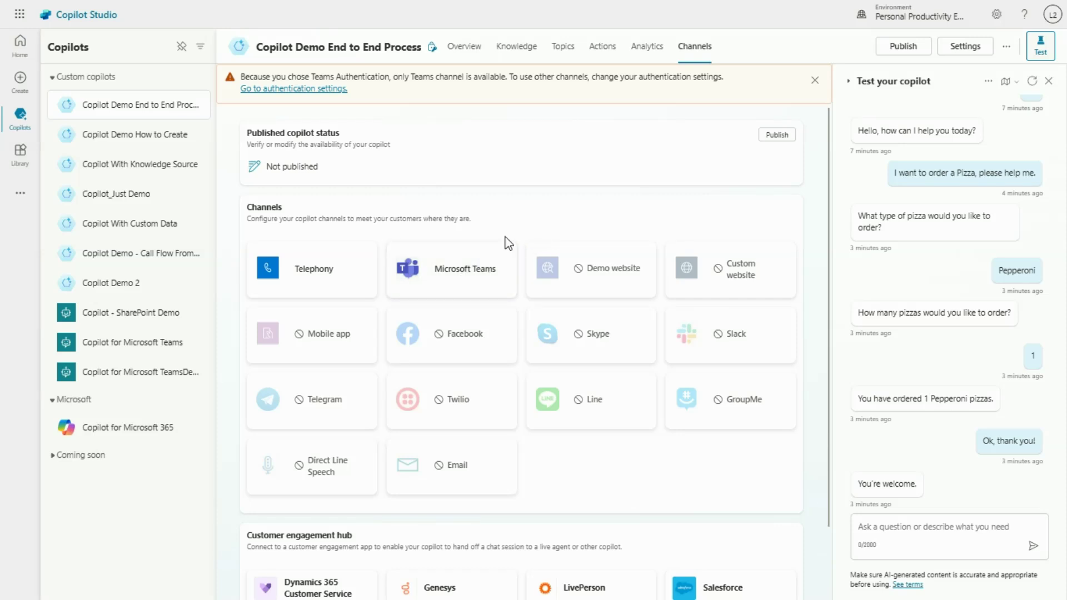
left_click(454, 275)
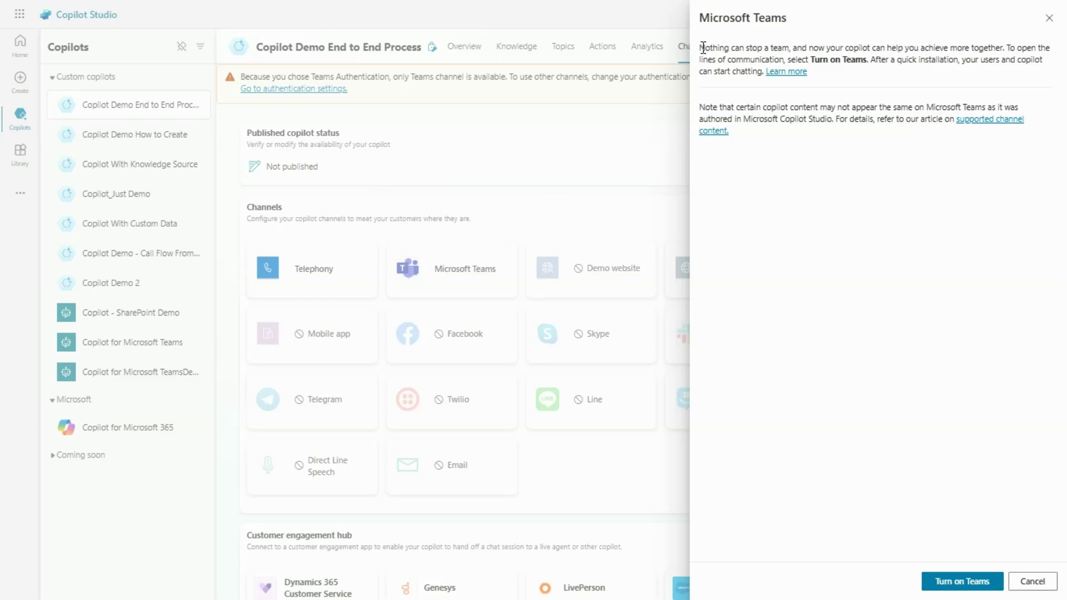
left_click_drag(702, 47, 761, 73)
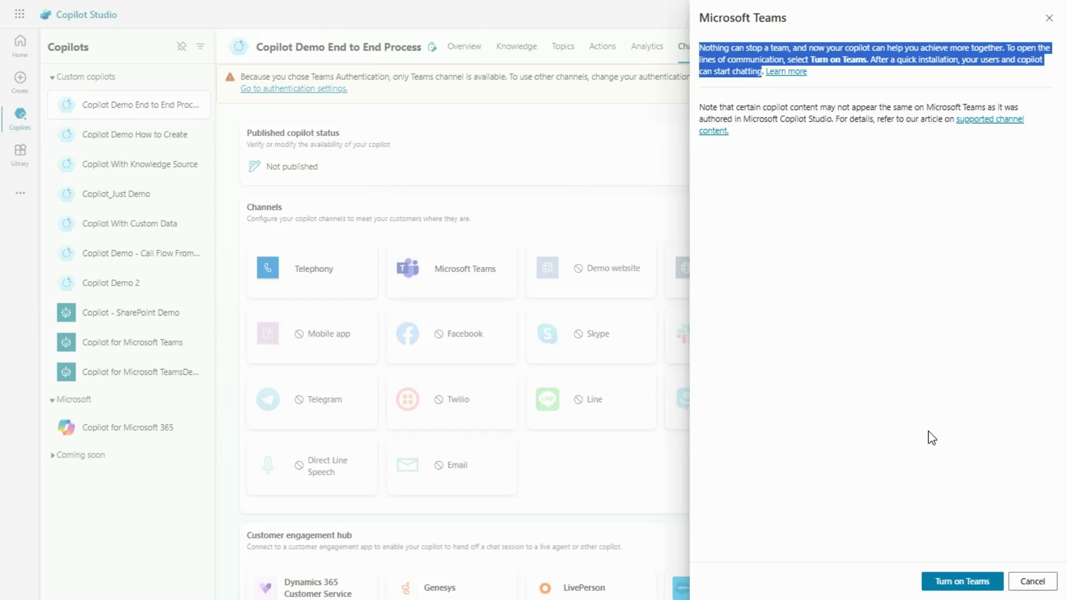
left_click(859, 90)
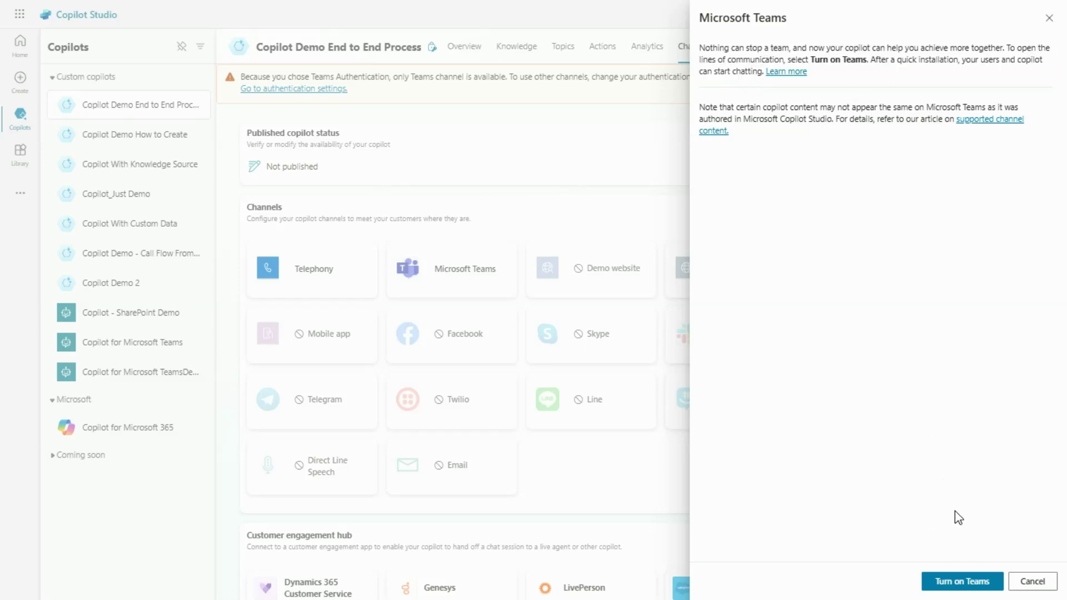
left_click(972, 587)
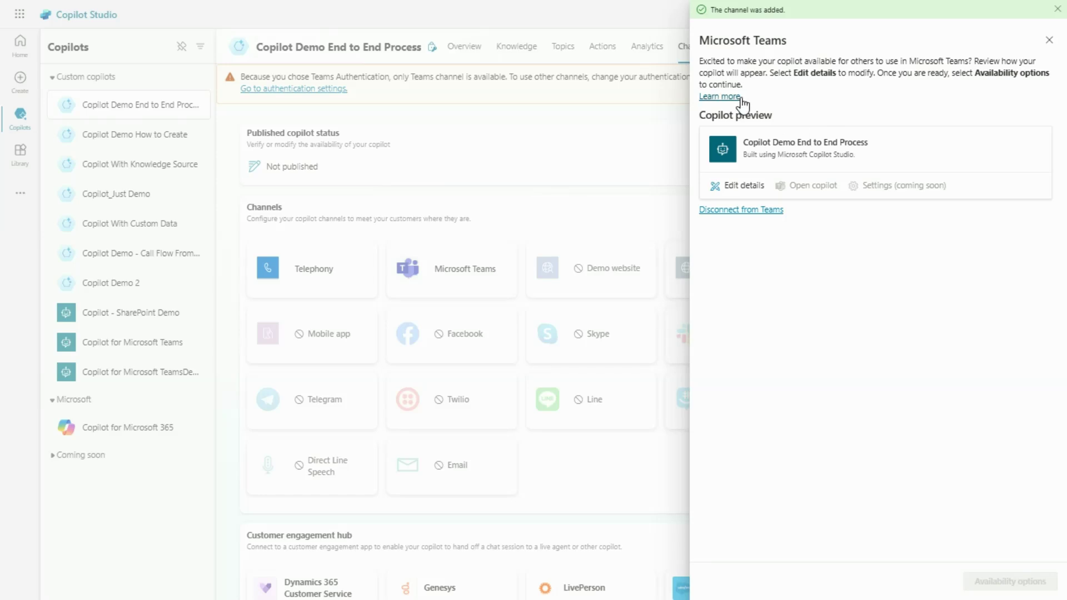
Close the Microsoft Teams channel details and publish the copilot, confirming the publication
left_click(1048, 42)
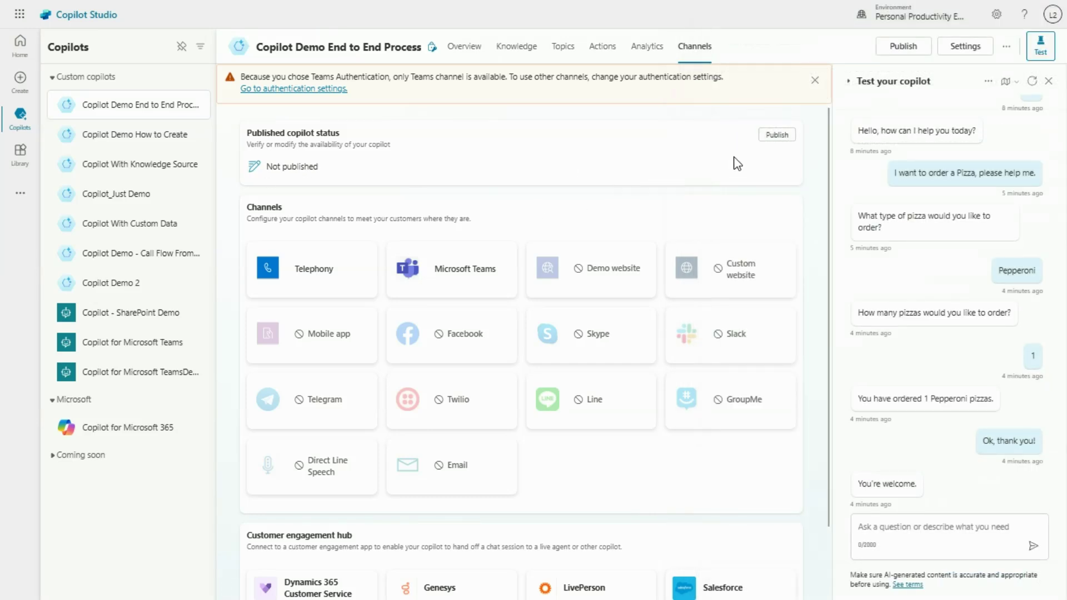
left_click(774, 137)
left_click(607, 325)
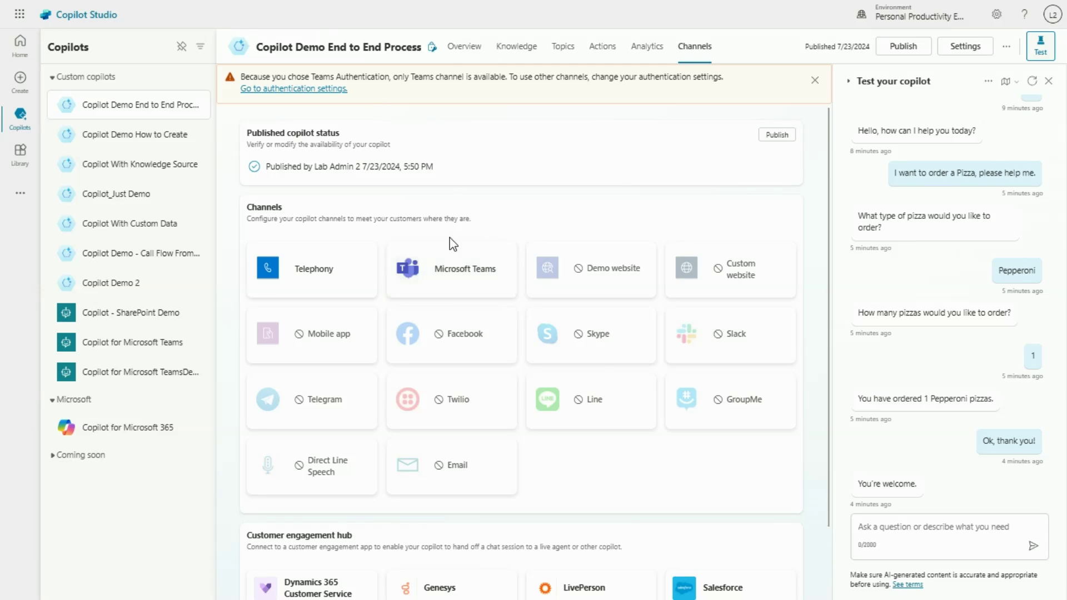
Open the published copilot from its Microsoft Teams channel in the Teams web app, add it, and dismiss the chat notification
left_click(464, 273)
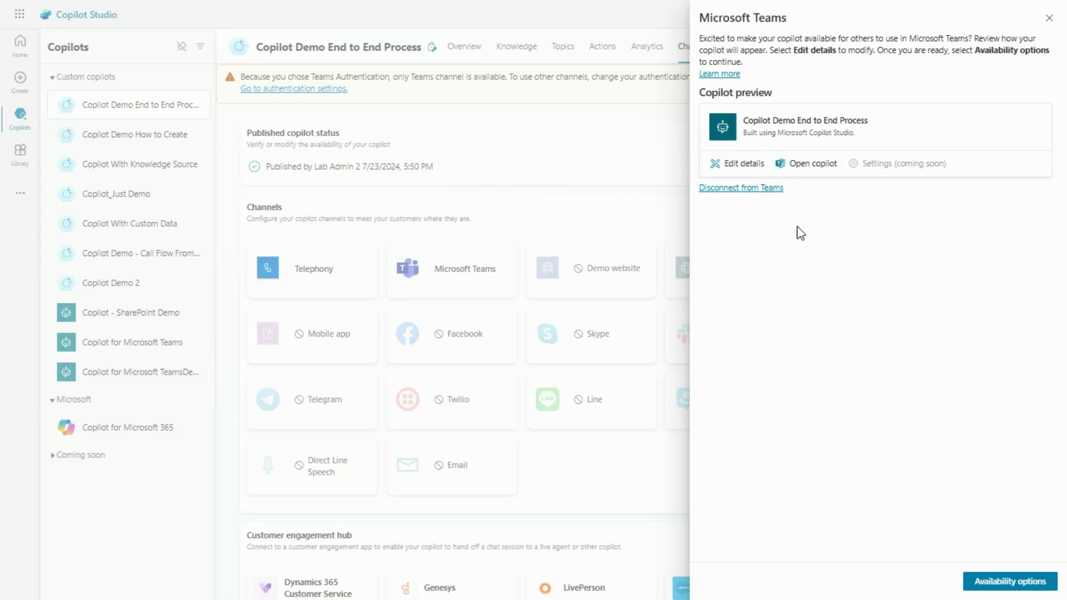
left_click(819, 165)
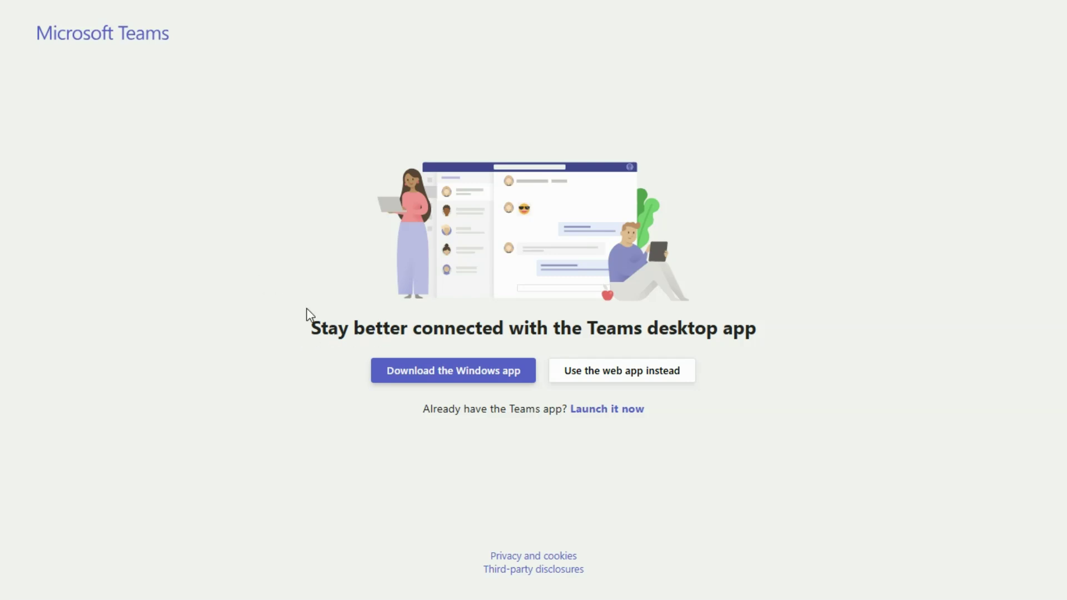
left_click(655, 377)
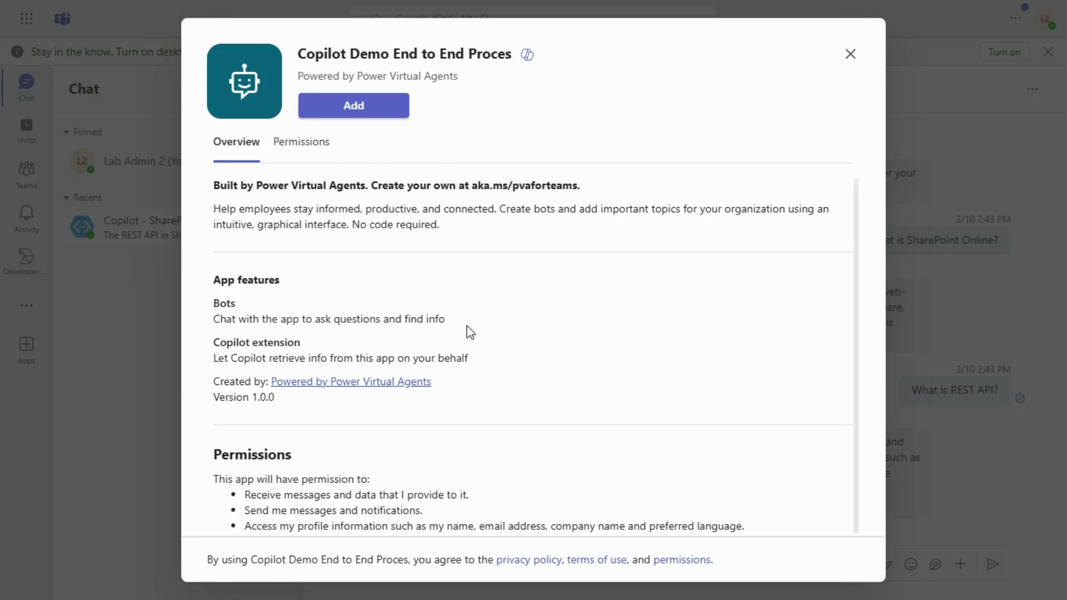
scroll(422, 313, "down", 1)
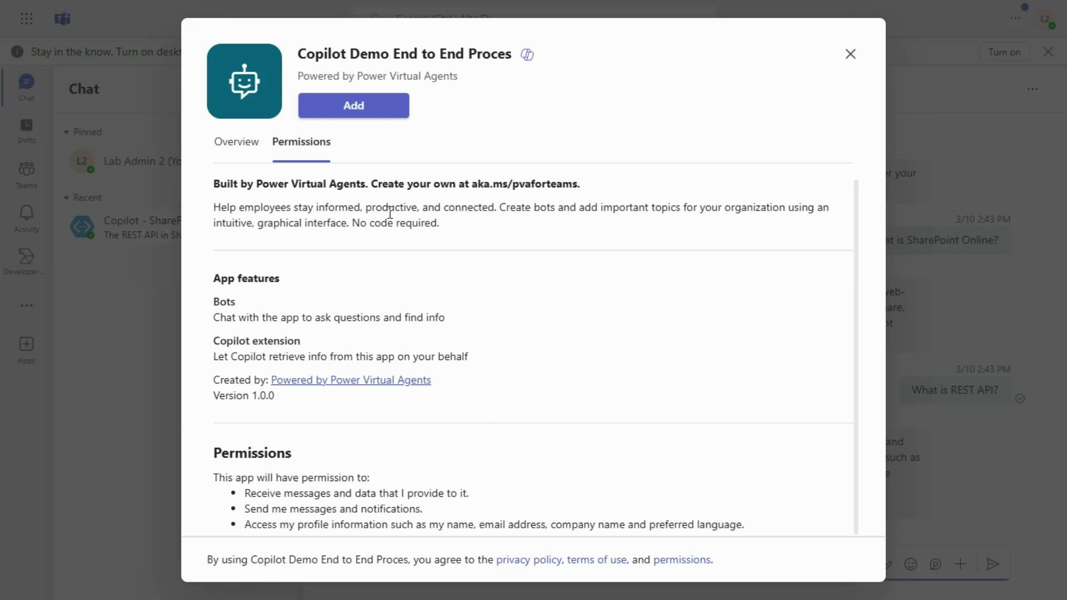
left_click(356, 112)
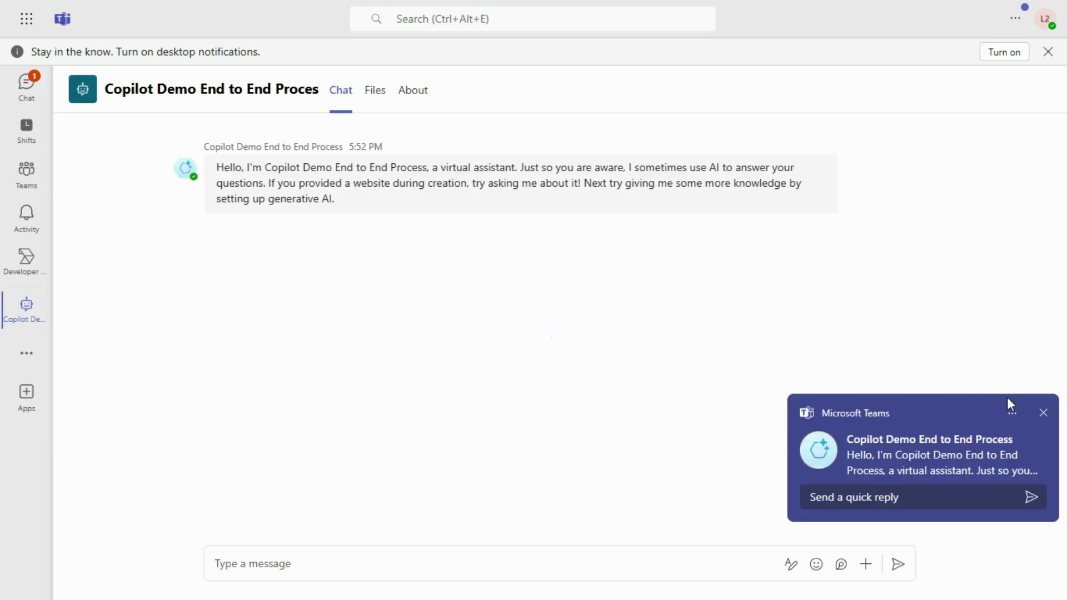
left_click(1044, 416)
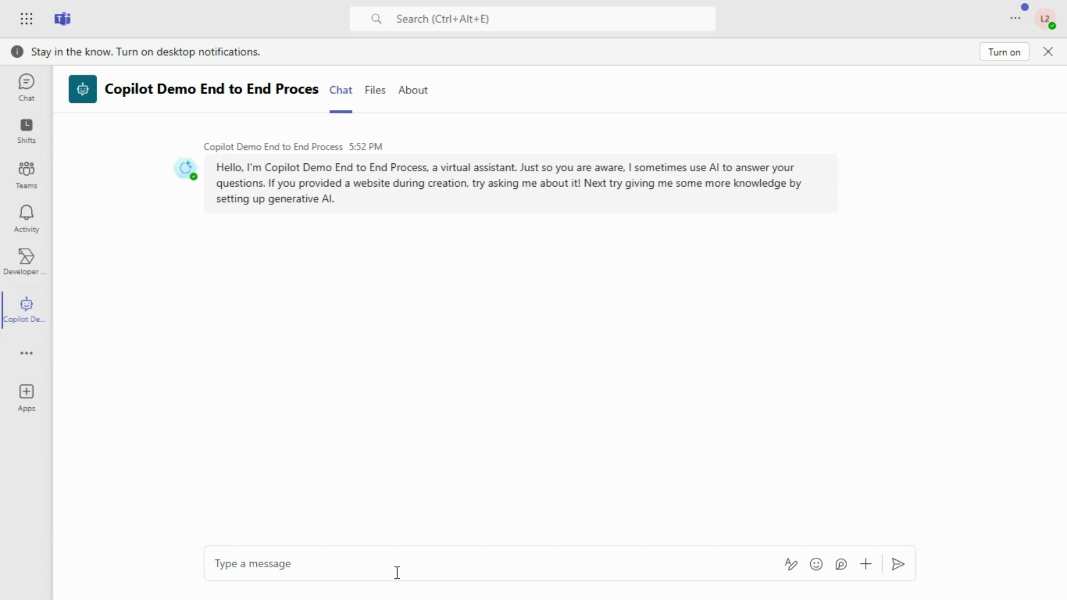
Send "Hi" to the copilot in the Teams chat and dismiss the reply notification
left_click(298, 565)
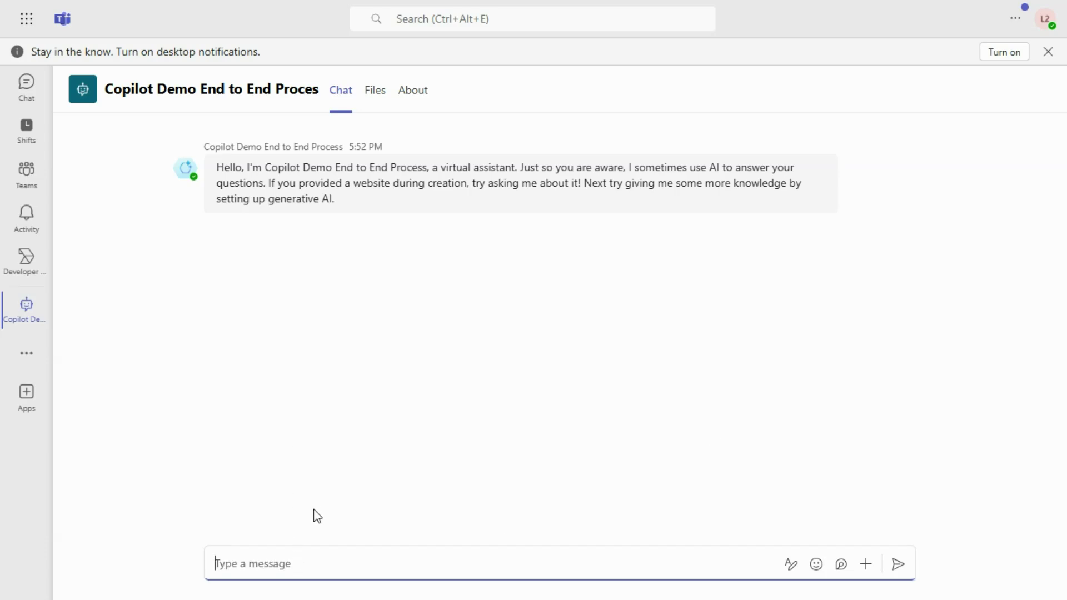
type("Hi")
left_click(899, 564)
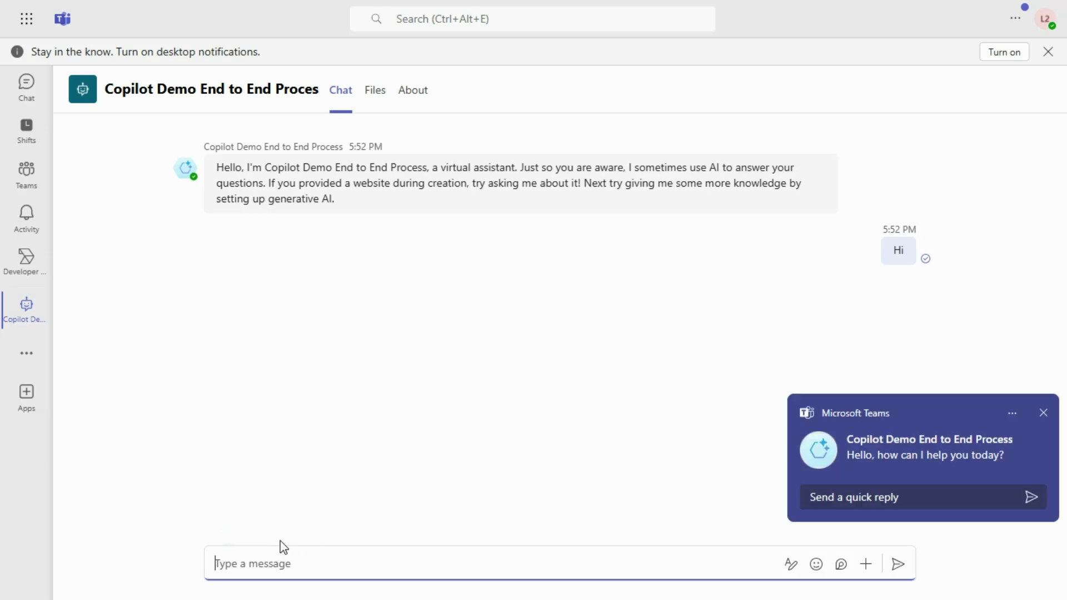
left_click(1044, 416)
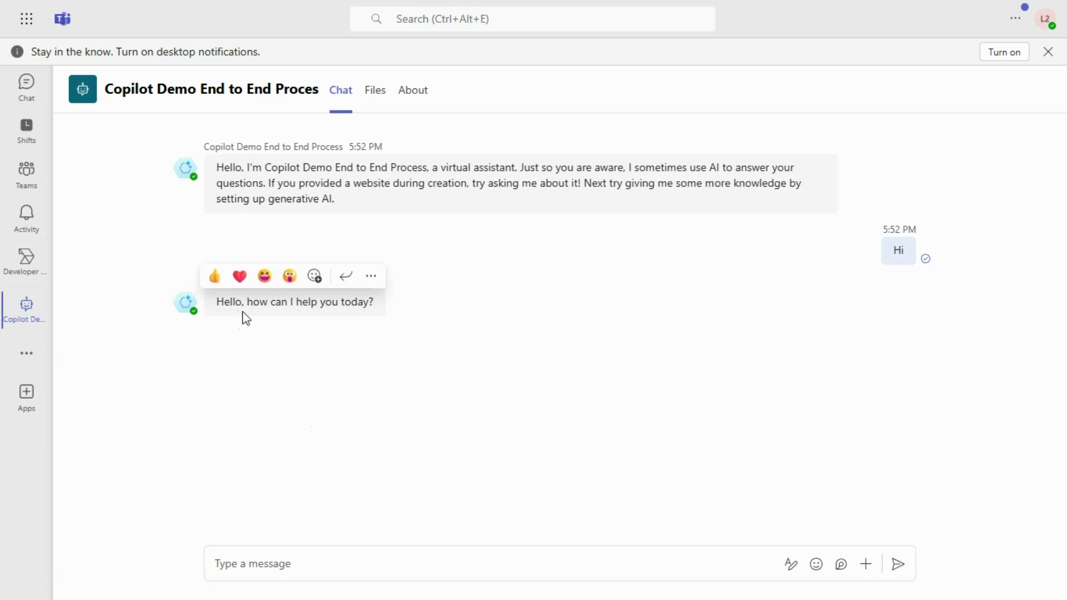
Send "I want to order a Pizza please help me how to order." to the copilot and dismiss the reply notification
left_click(249, 559)
type("I want")
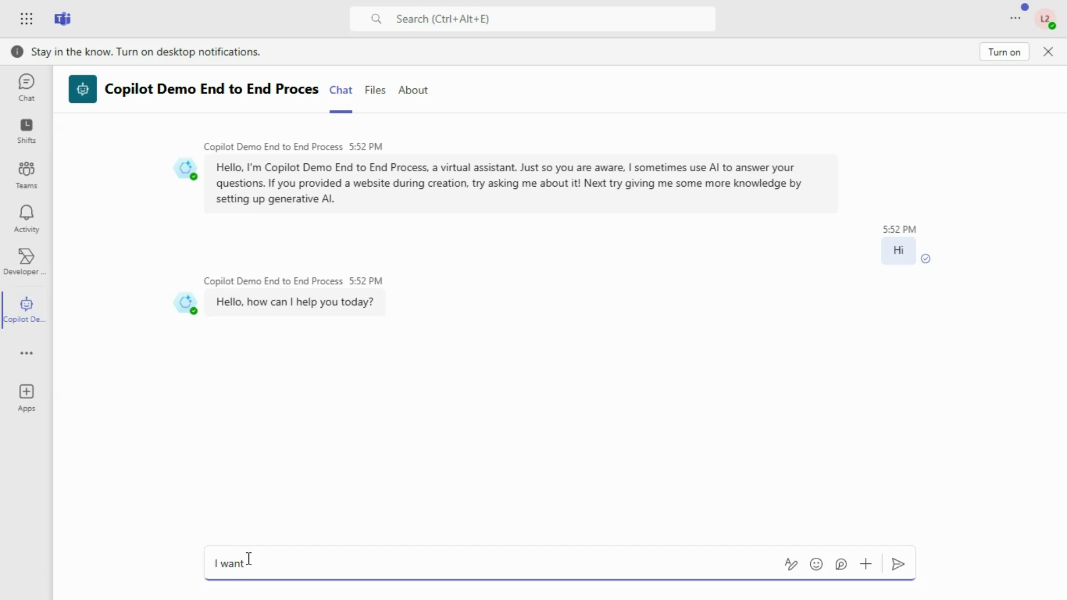
type(" order a Pizza")
type("please help")
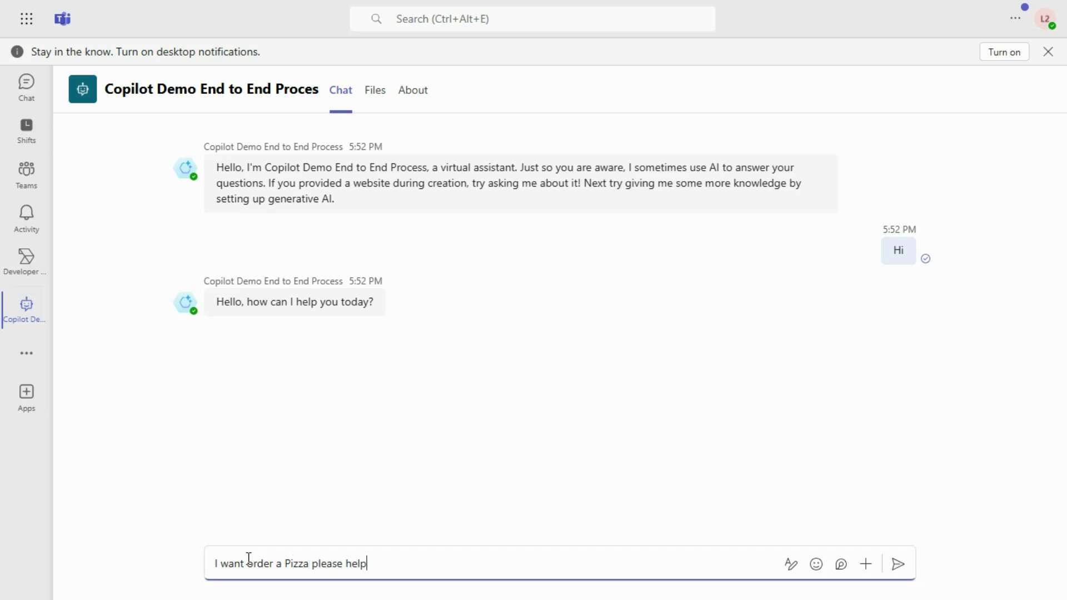
type(" me how to order")
left_click(244, 562)
type("to")
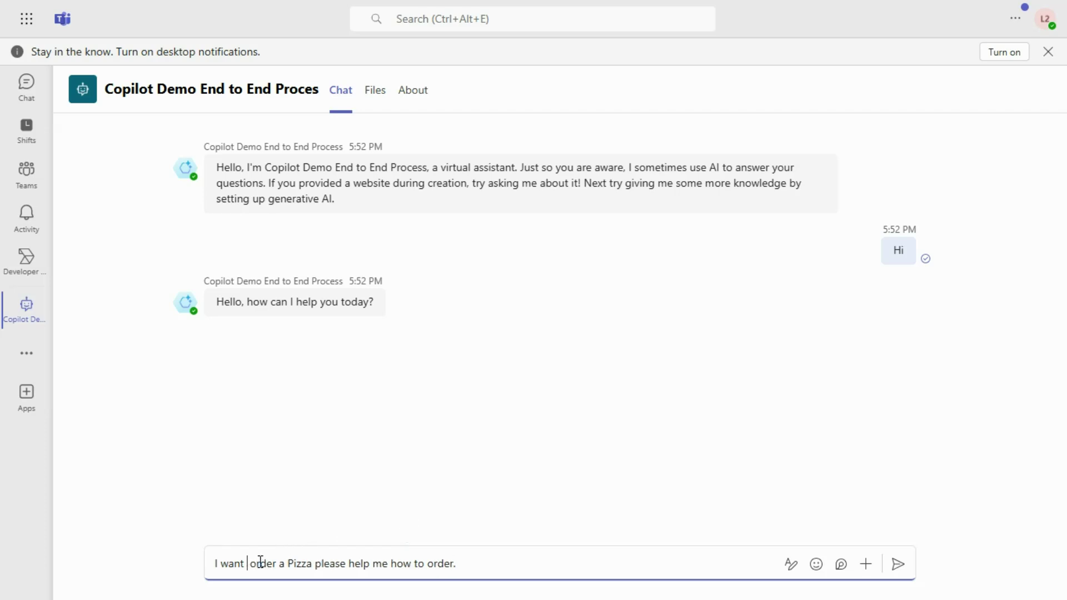
left_click(524, 560)
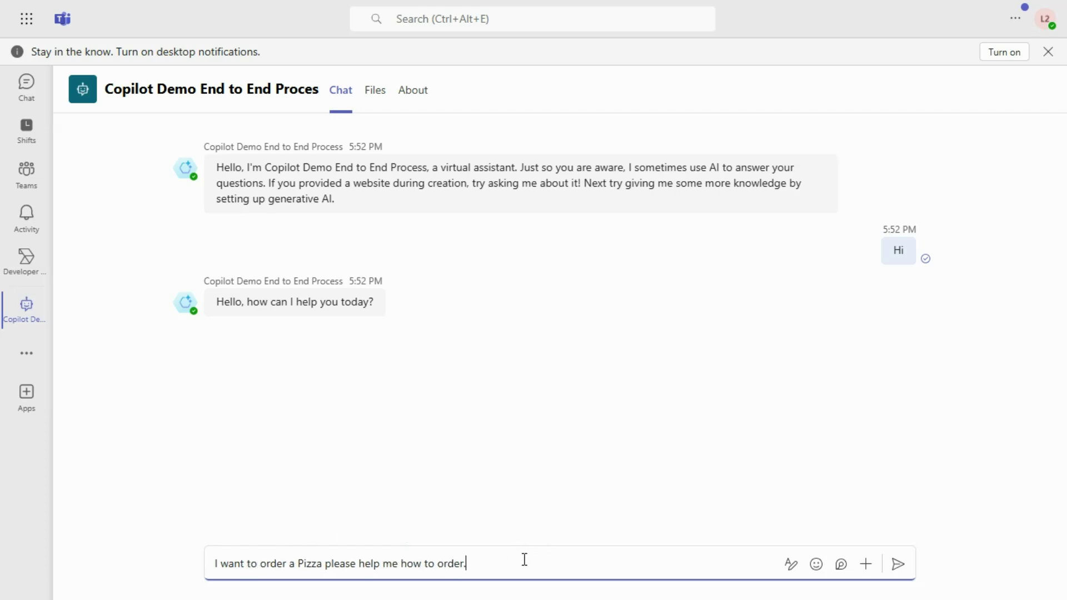
left_click(896, 564)
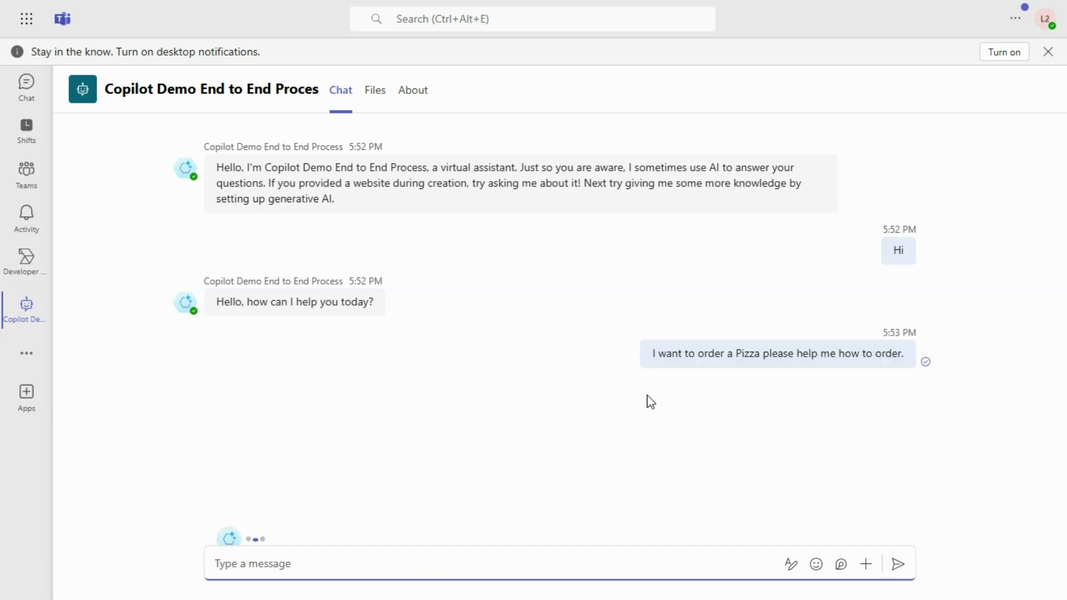
mouse_move(648, 359)
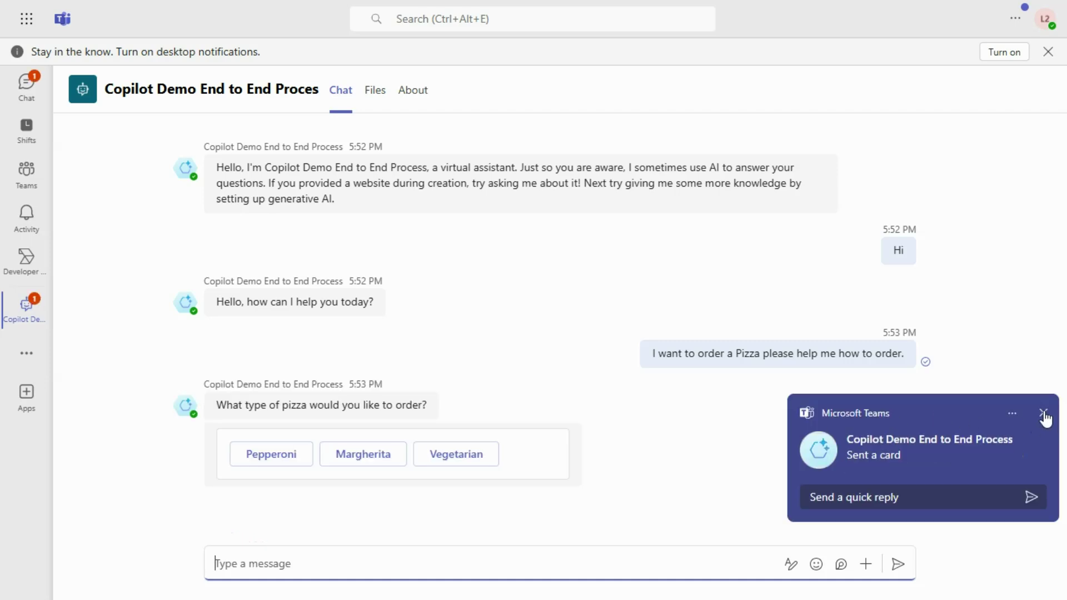
left_click(1043, 412)
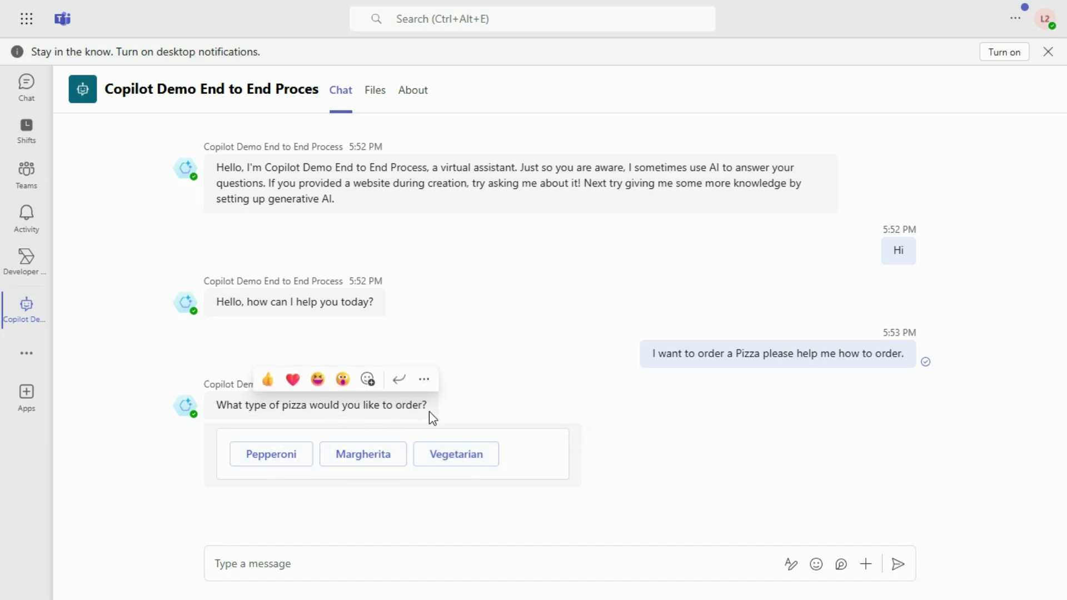
Answer the copilot's order questions with Vegetarian as the pizza type and 5 as the quantity, dismissing the reply notifications
left_click(469, 463)
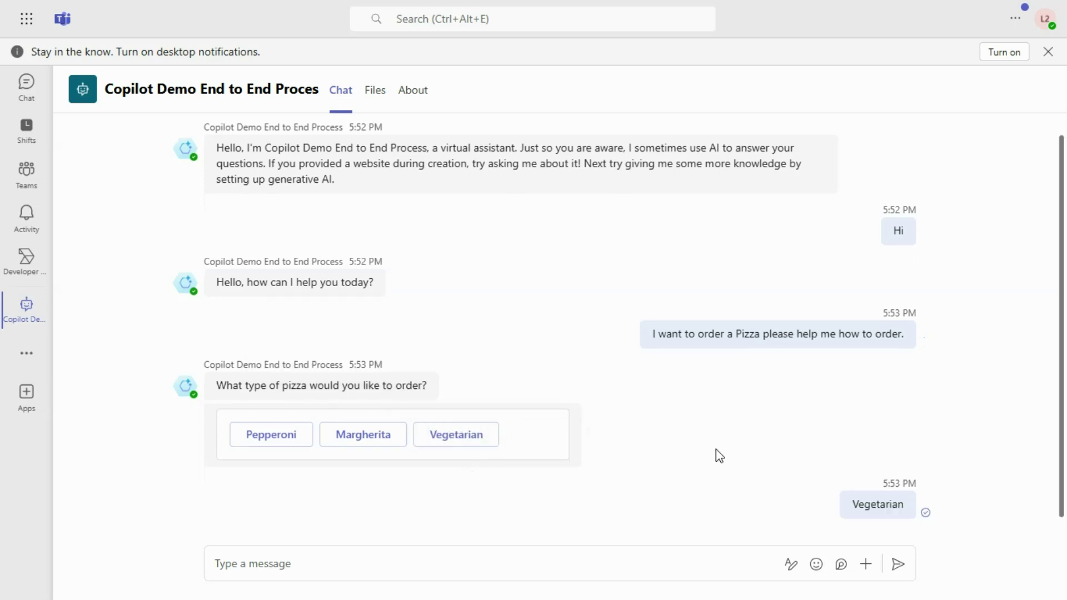
left_click(1043, 412)
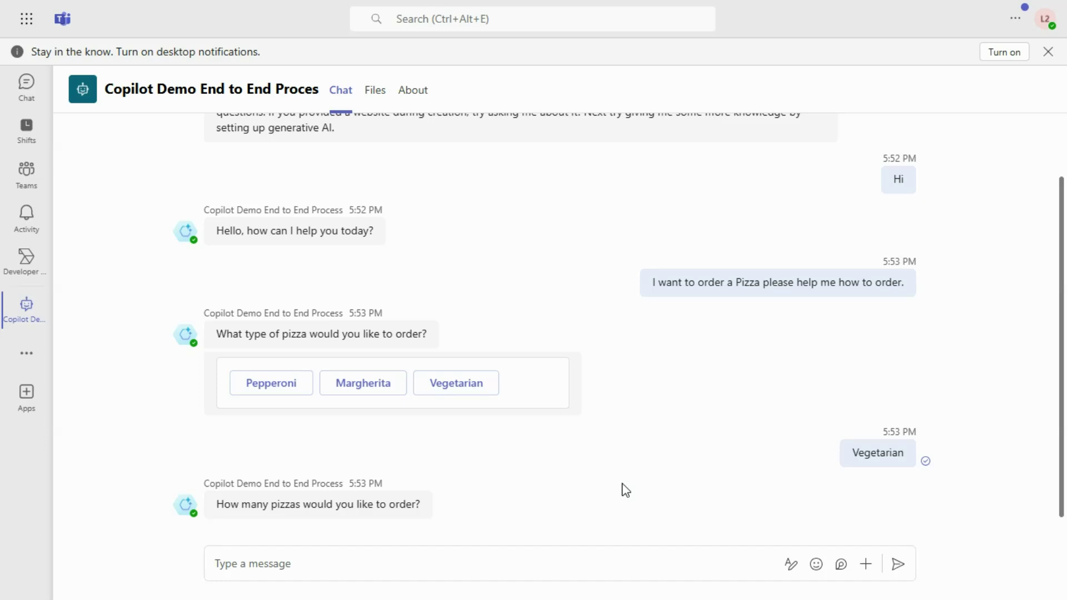
left_click(291, 556)
type("5")
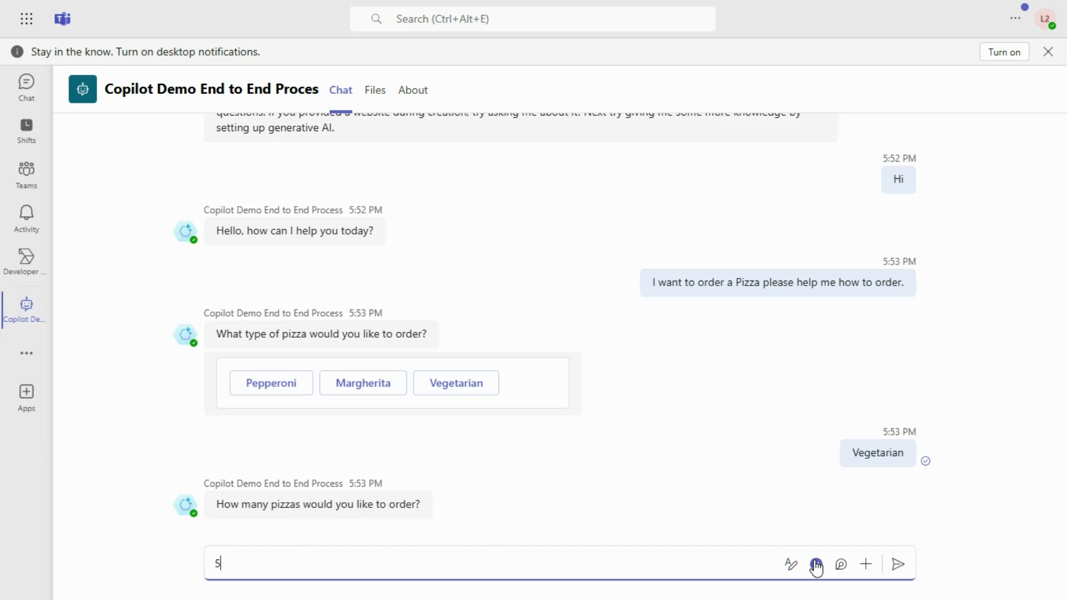
left_click(897, 564)
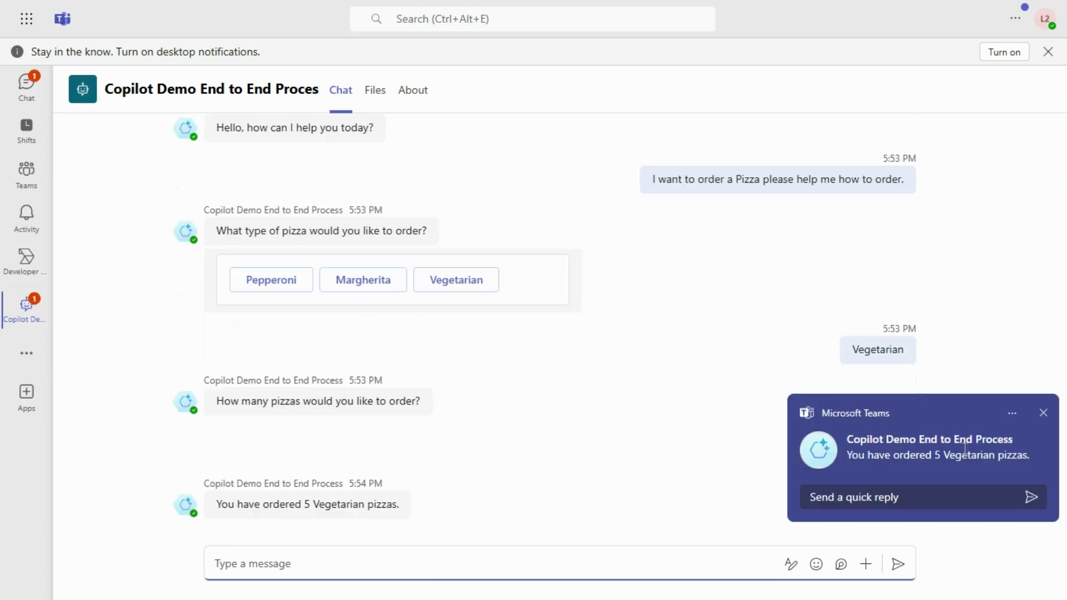
left_click(1044, 413)
mouse_move(267, 508)
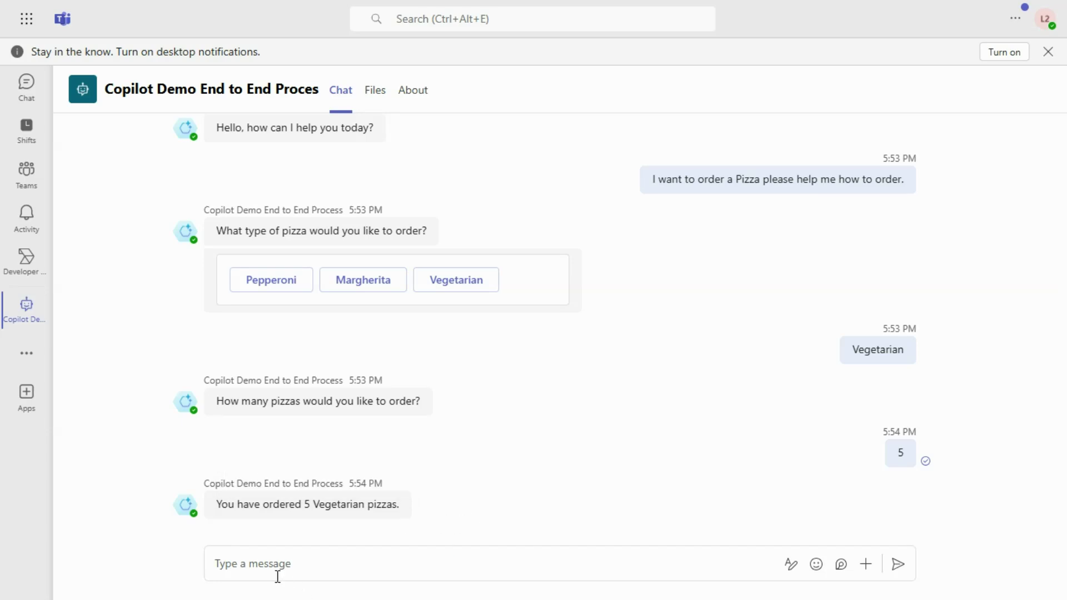
Send "Ok, thanks for helping me." to the copilot and dismiss the reply notification
left_click(269, 563)
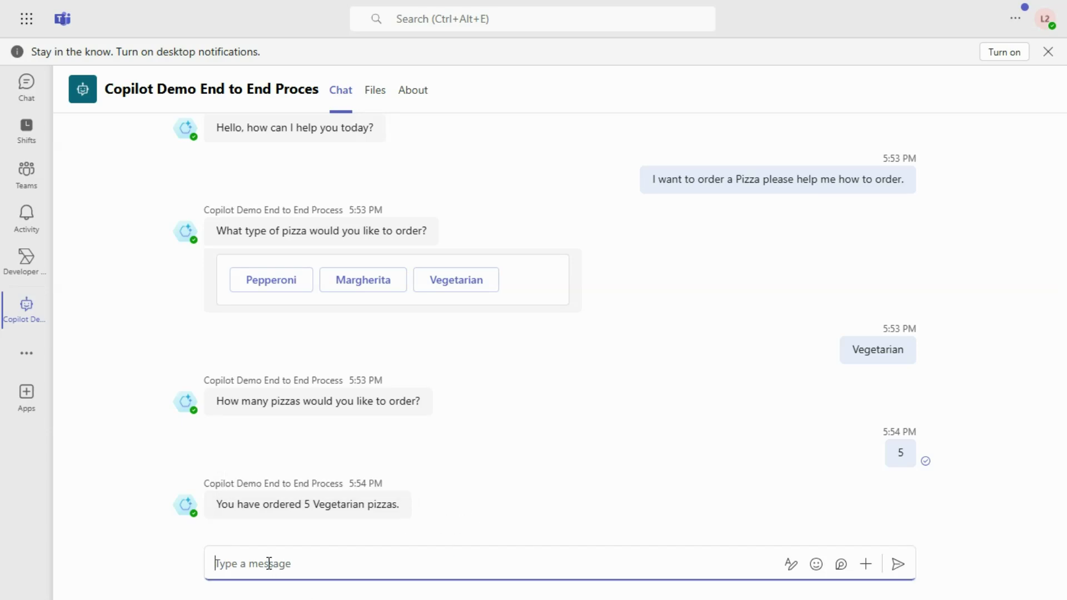
type("Ok, thanks for helping me")
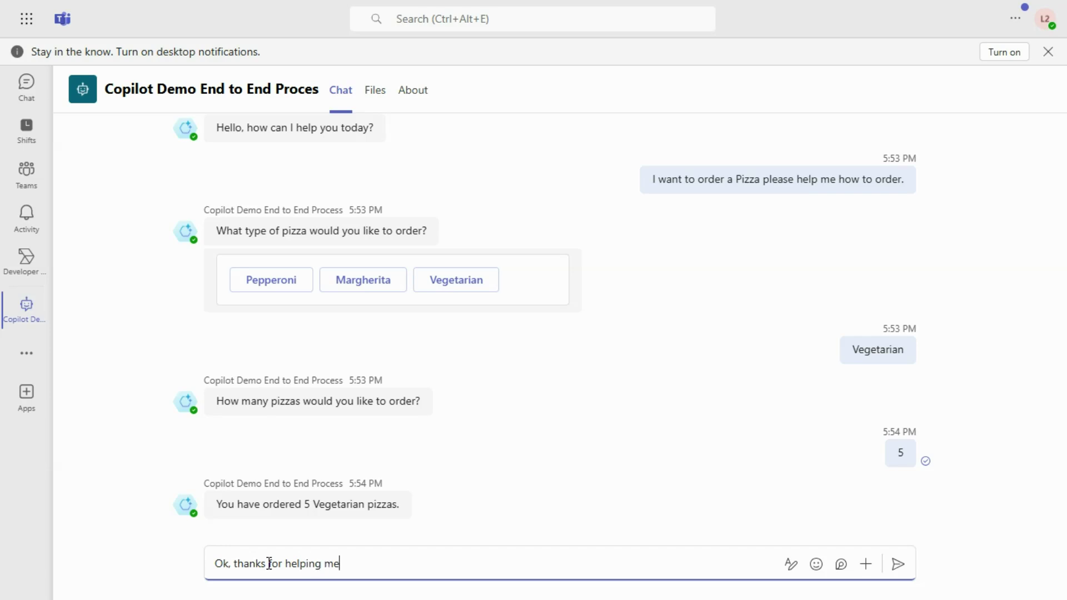
type(".")
left_click(898, 565)
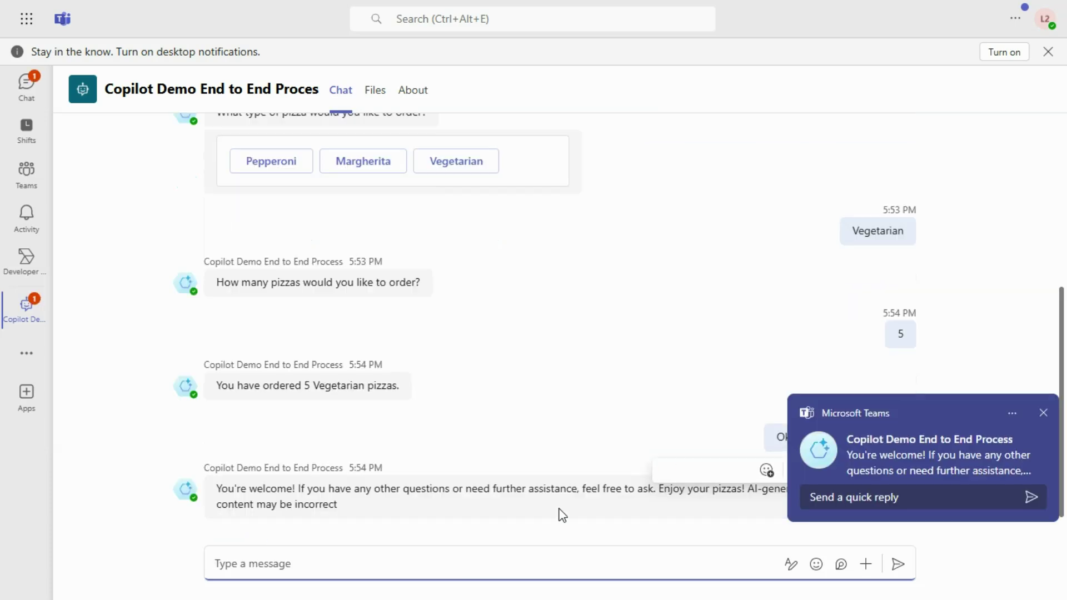
left_click(1046, 412)
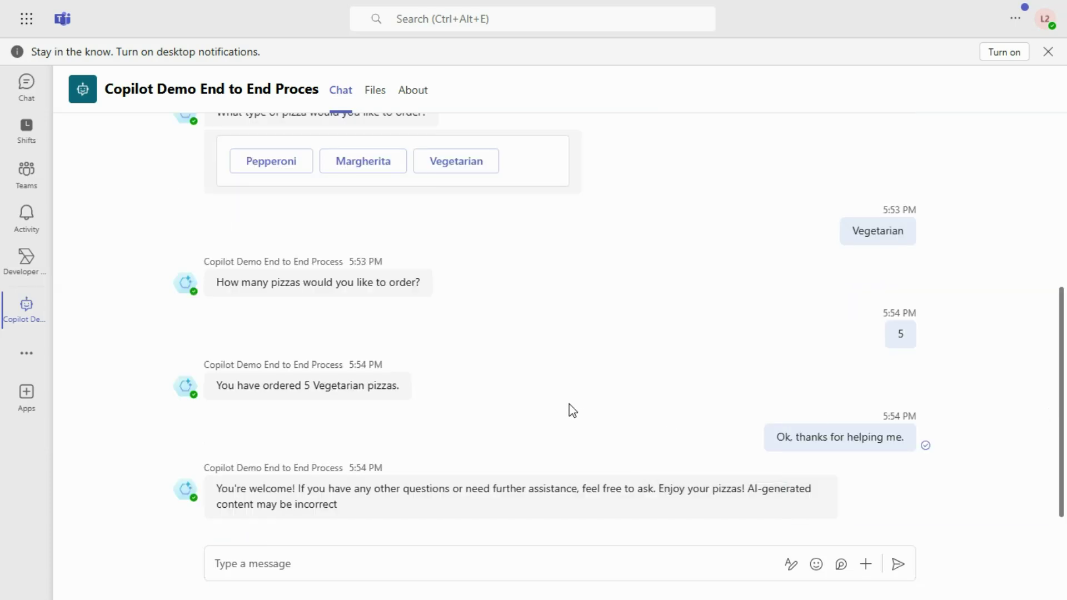